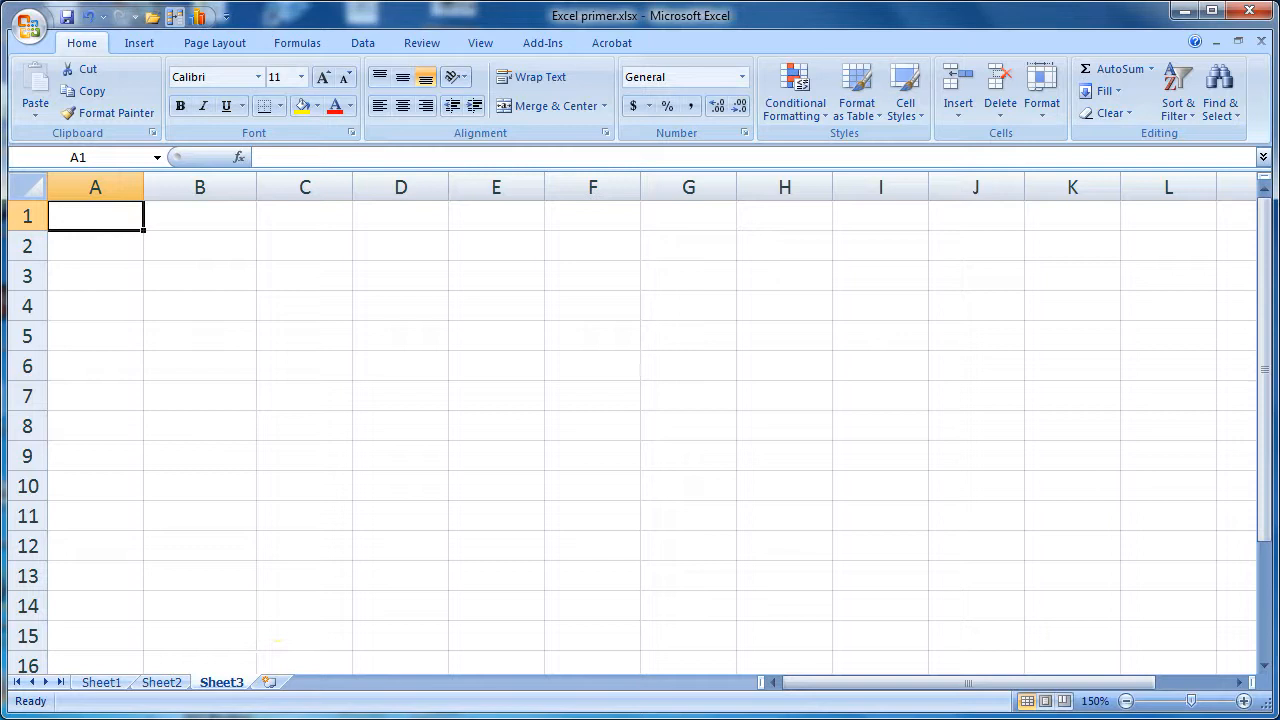
Paste the Test 1 to Test 6 table with scores 89, 73, 95, 85, 69, 100 at A1 and label A8 average
type("Tests\tScore- jack Test 1\t89 Test 2\t73 Test 3\t95 Test 4\t85 Test 5\t69 Test 6\t100")
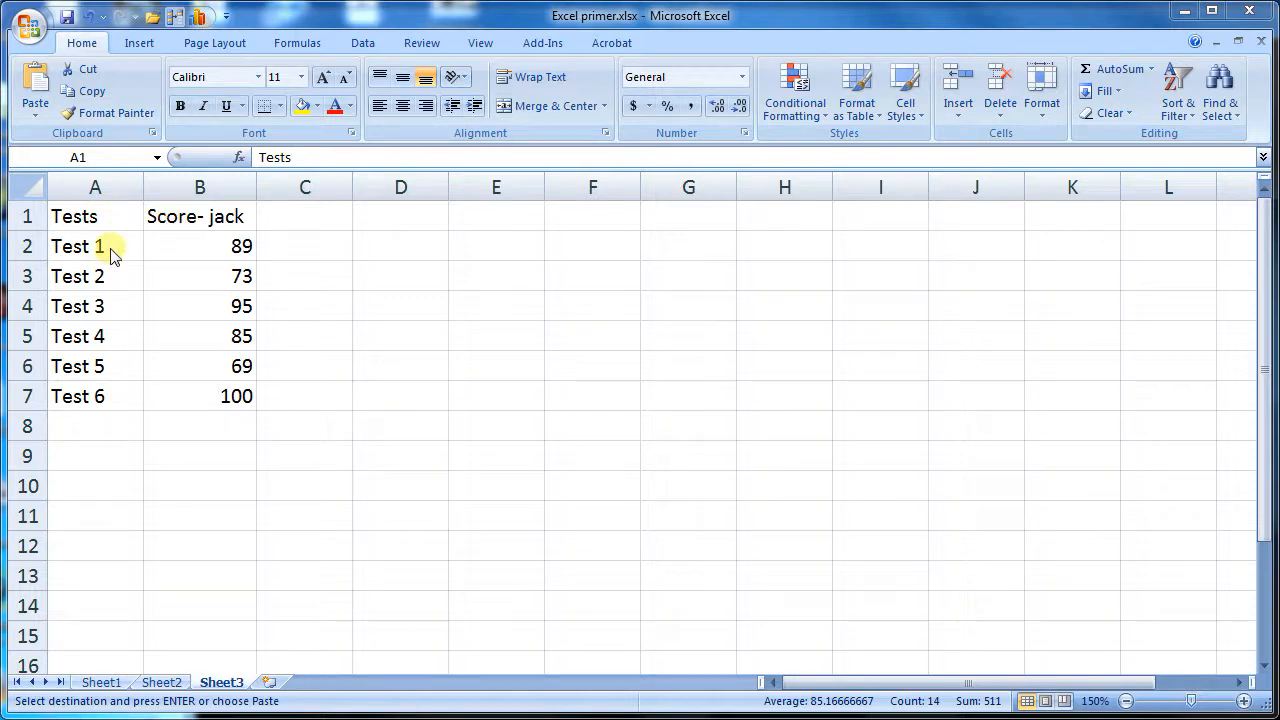
key("ctrl+v")
left_click(103, 423)
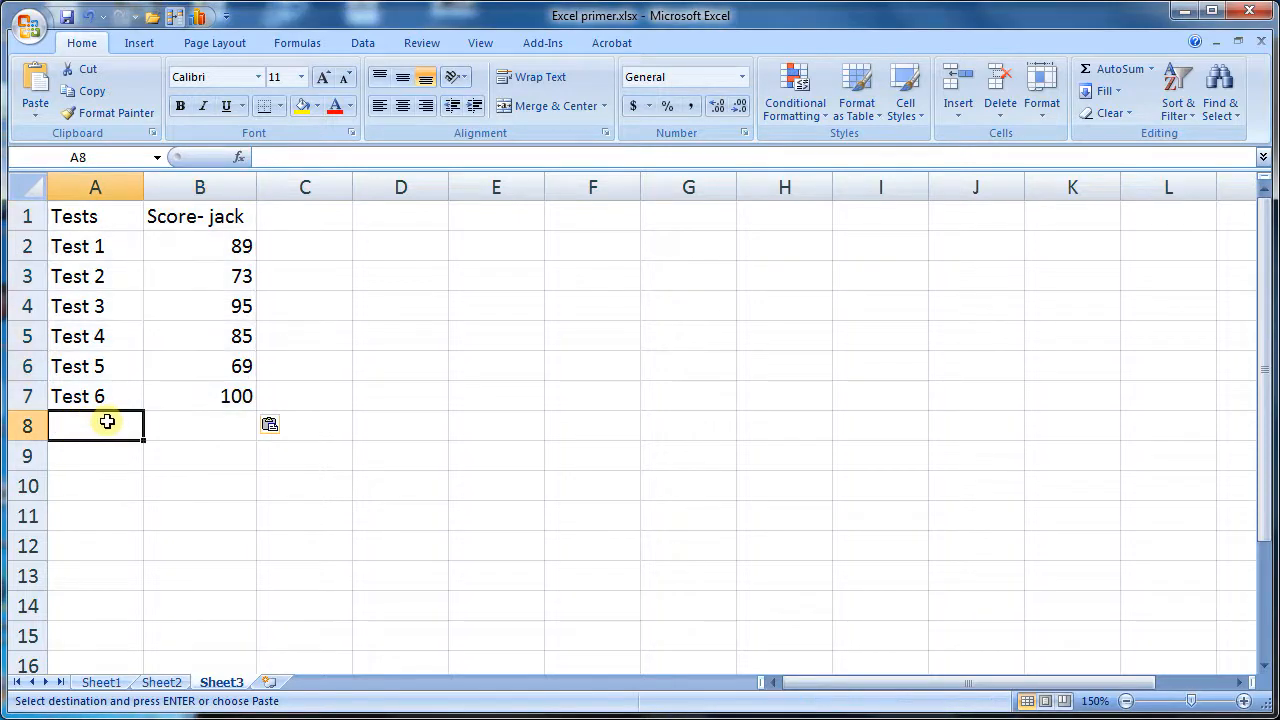
type("average")
key("Tab")
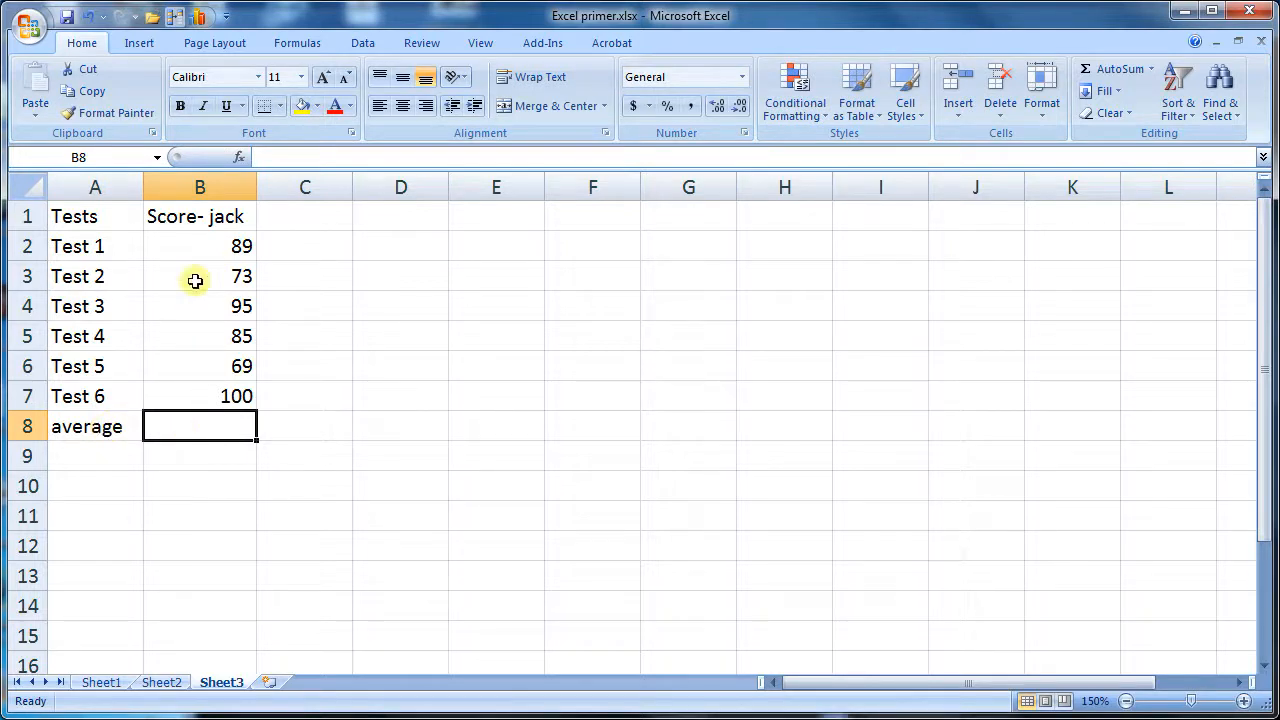
Calculate the average of the scores B2:B7 in B8 and show it with one decimal place
left_click_drag(206, 246, 198, 395)
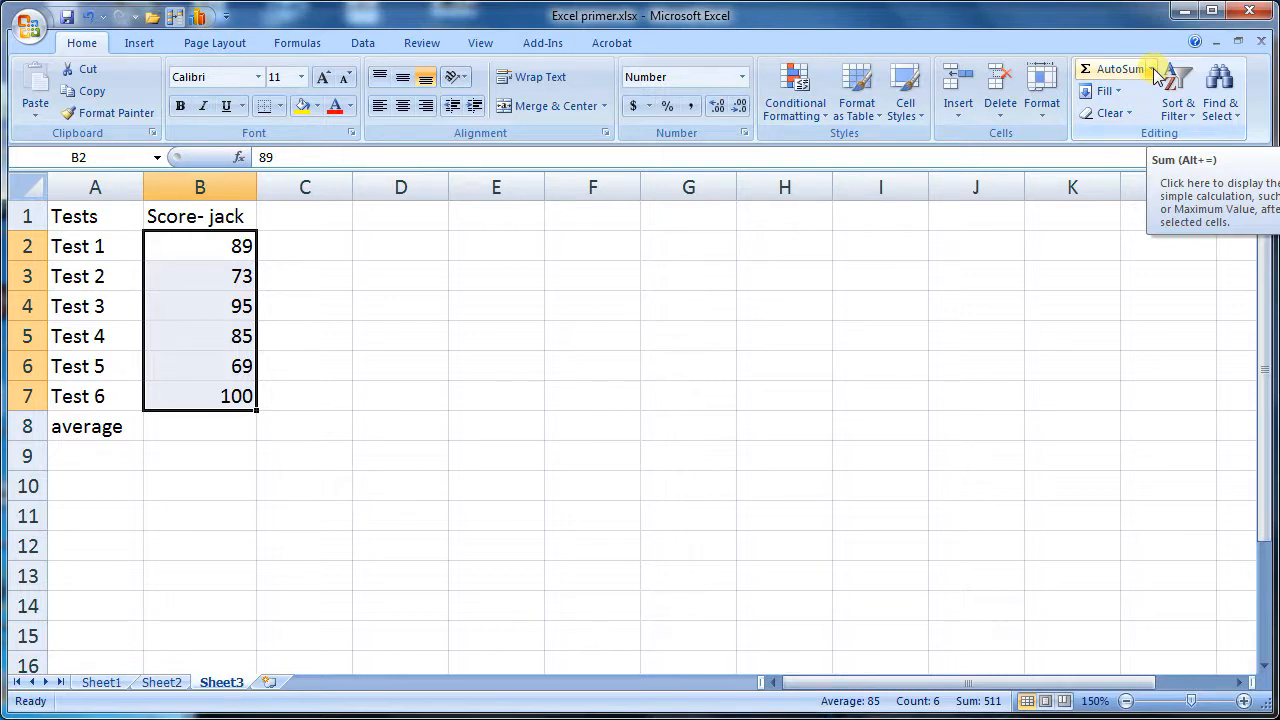
left_click(1155, 70)
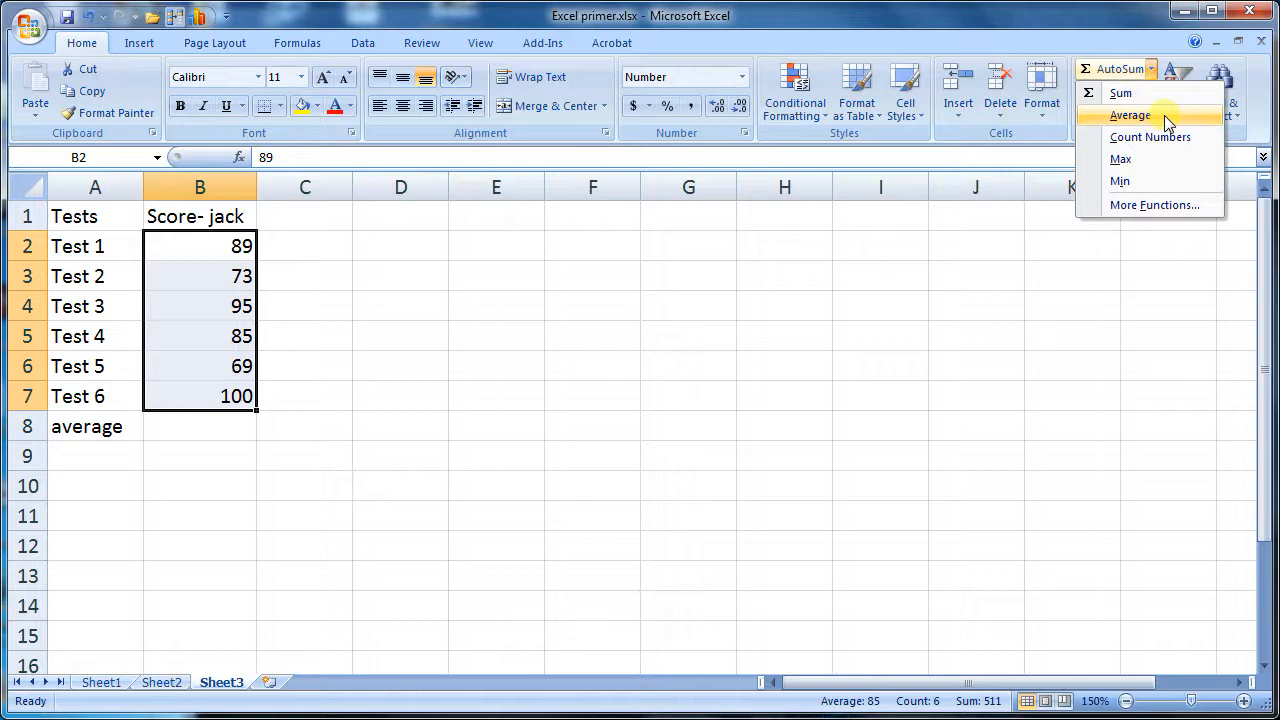
left_click(1164, 118)
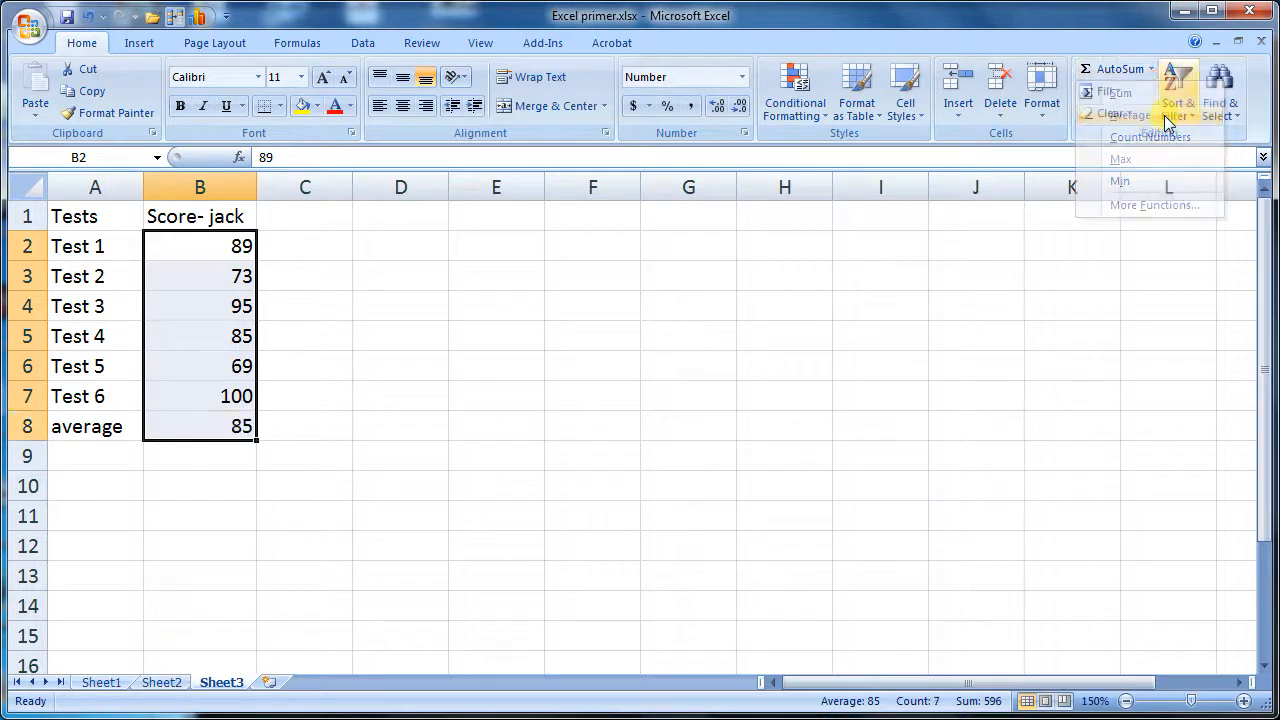
left_click(218, 430)
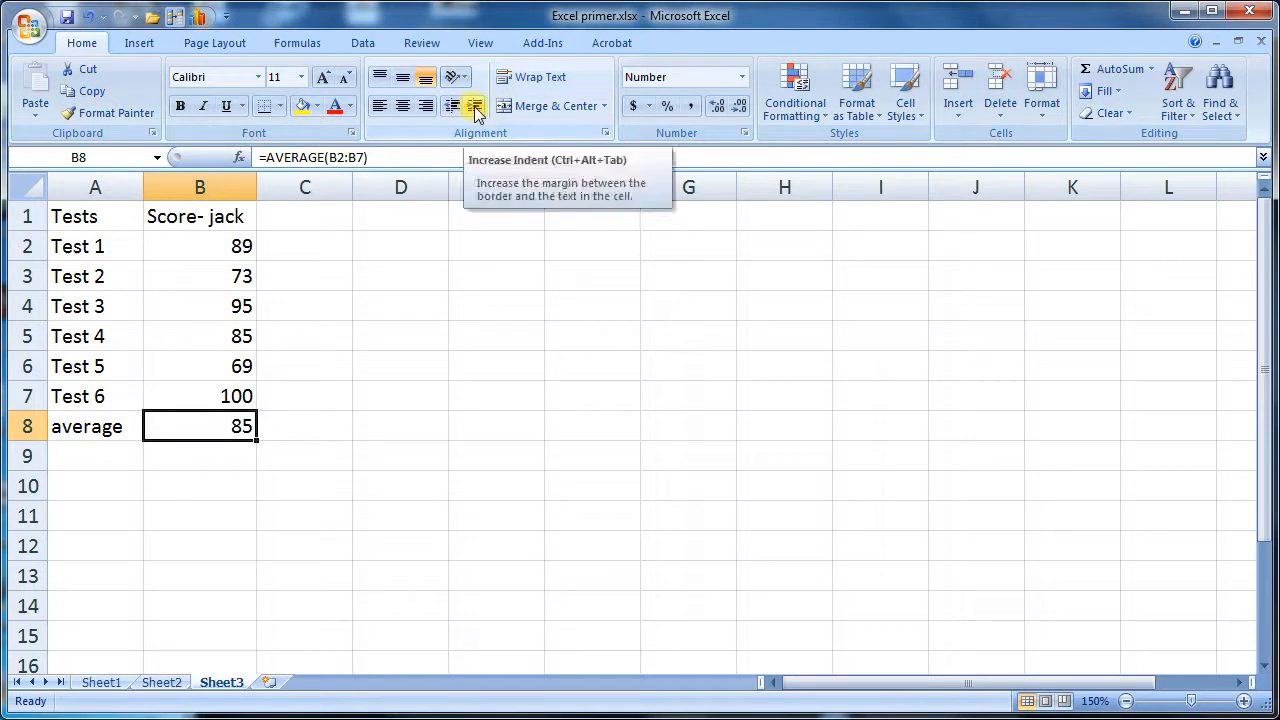
left_click(716, 110)
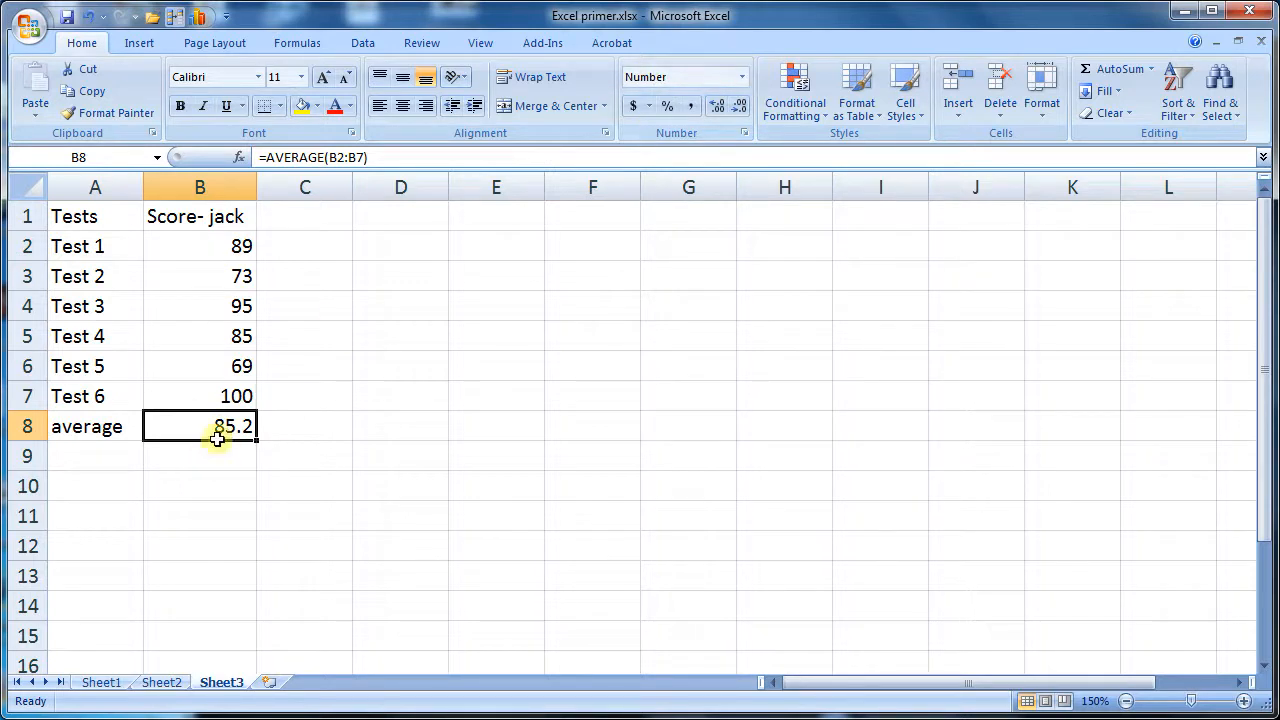
Paste the second student's heading and scores 83, 93, 78, 92, 85, 72 at C1 and fill the B8 average formula into C8
left_click(305, 217)
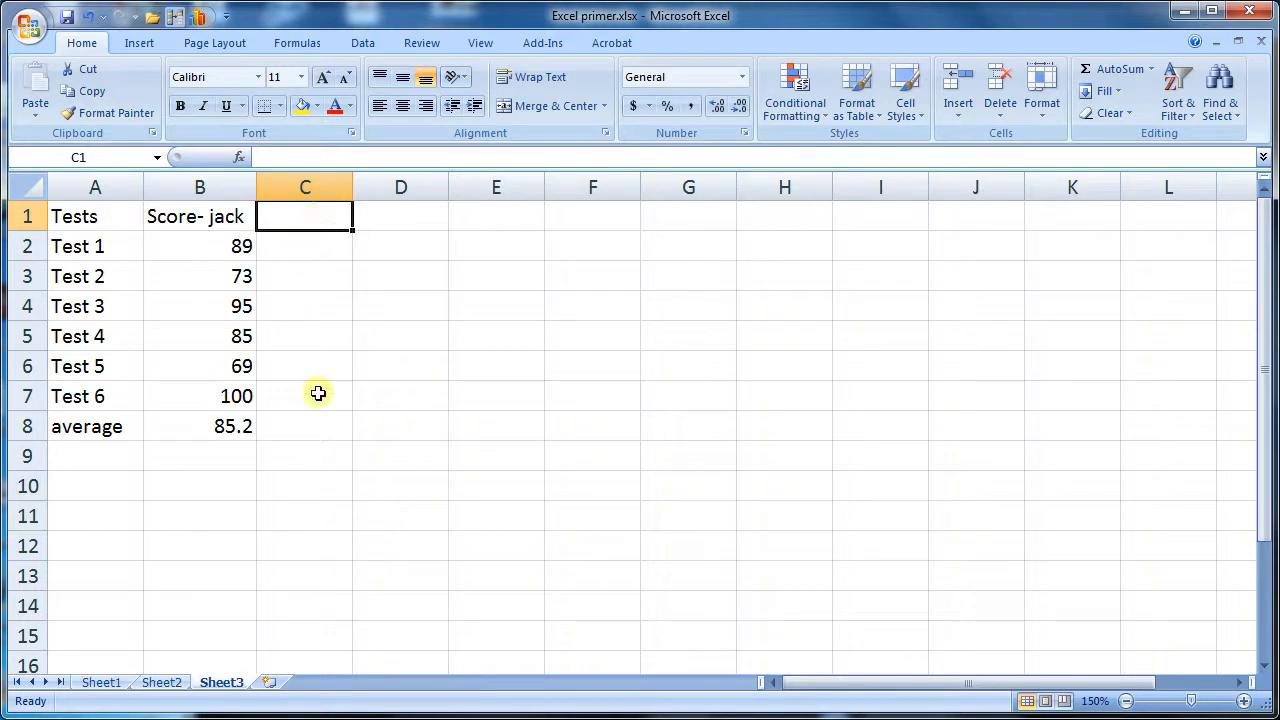
key("ctrl+v")
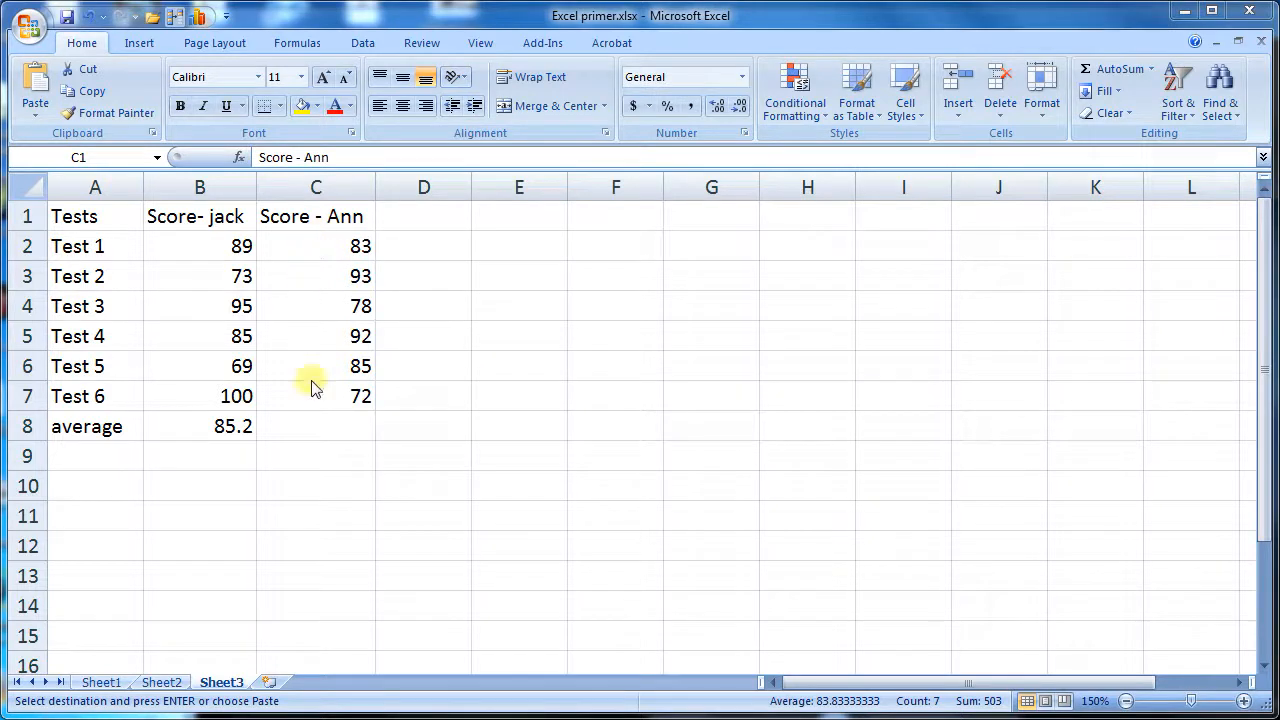
left_click(320, 430)
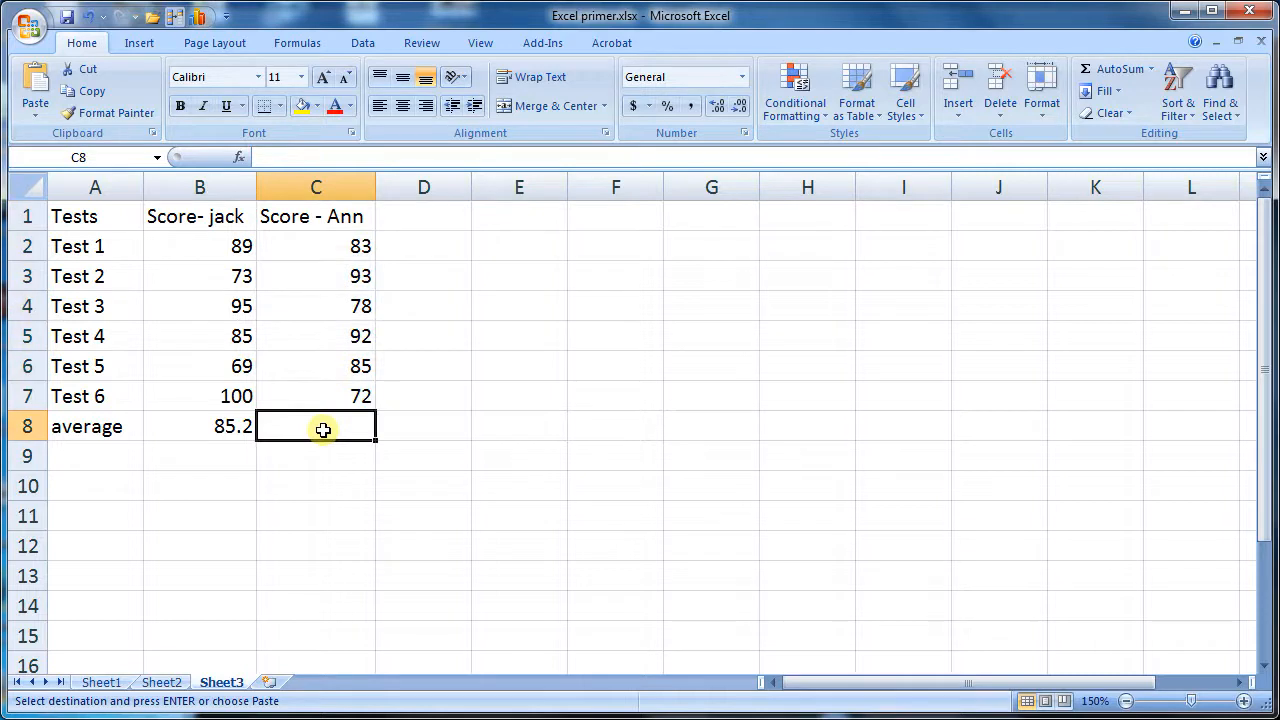
left_click(228, 430)
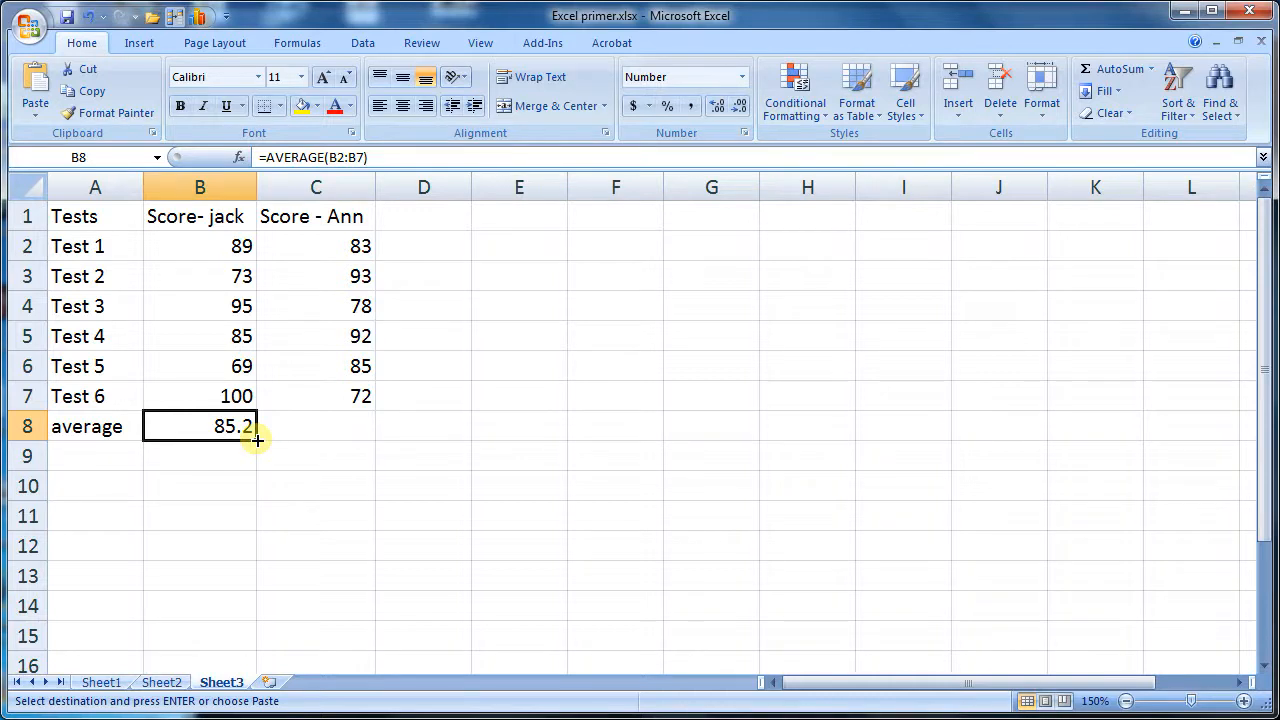
left_click_drag(257, 440, 345, 432)
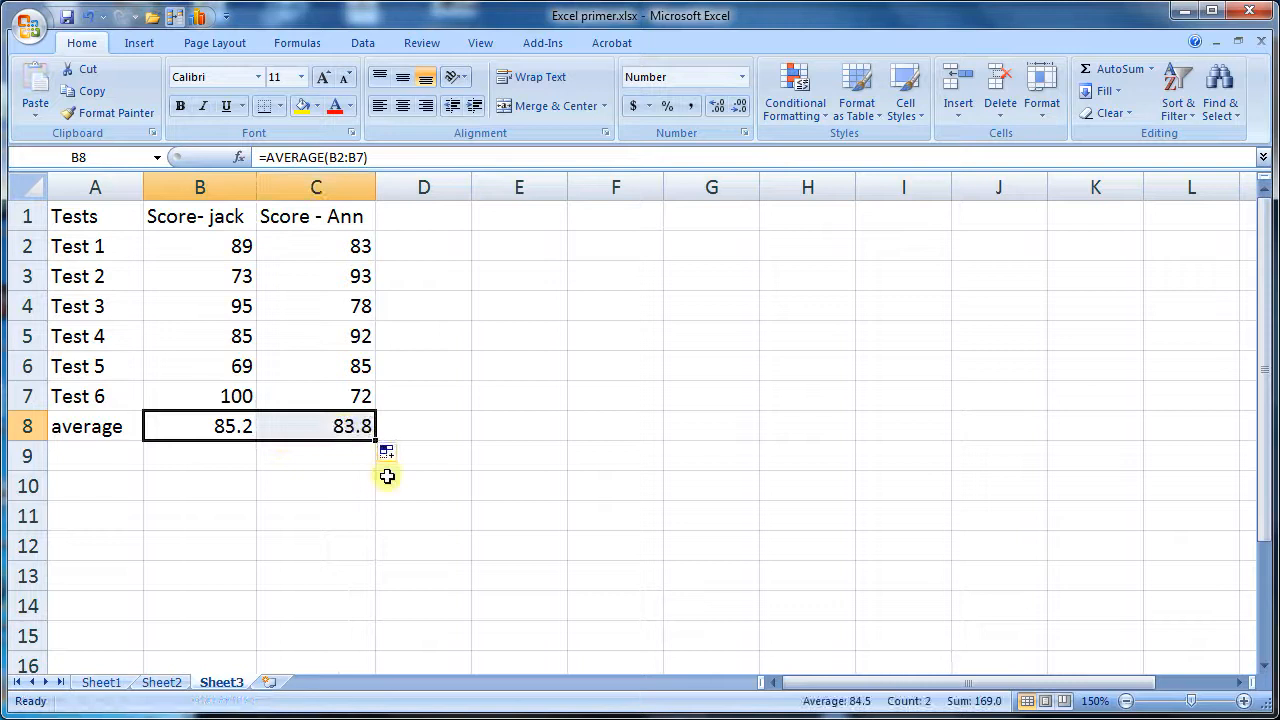
left_click(337, 458)
left_click(337, 425)
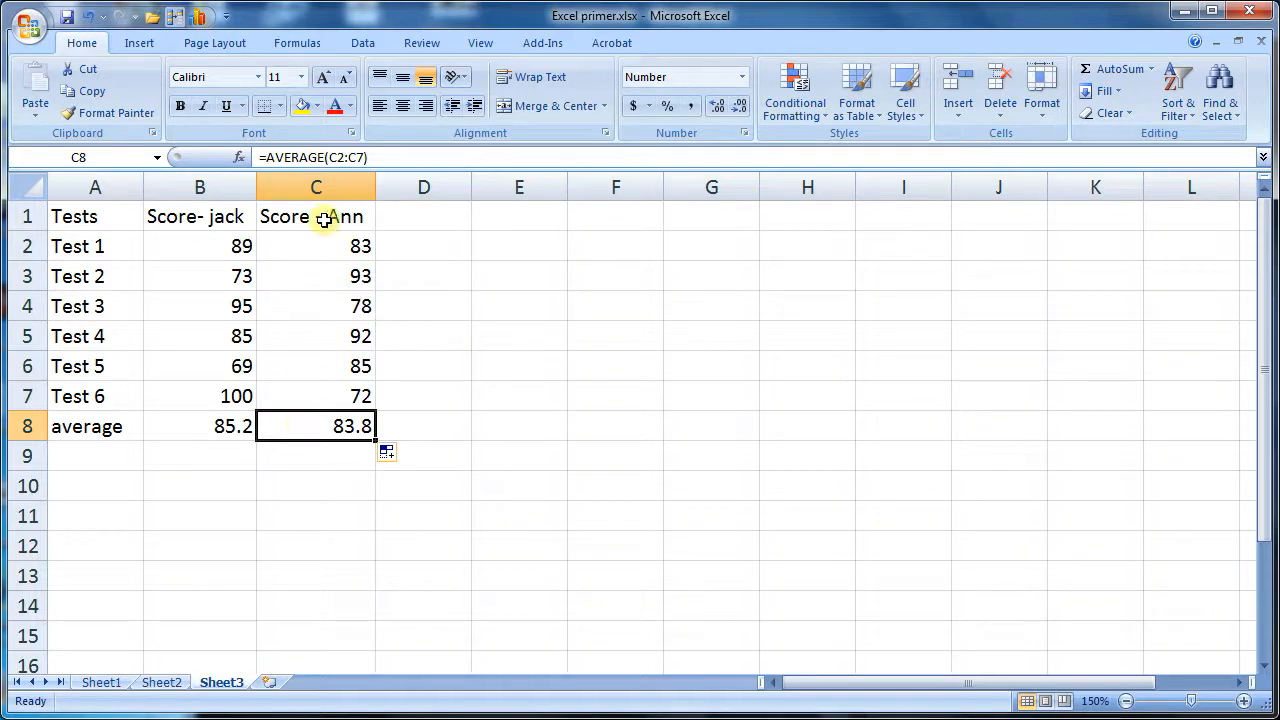
Insert blank cells at A8:C8 above the average row, shifting the existing cells down
left_click_drag(317, 211, 323, 386)
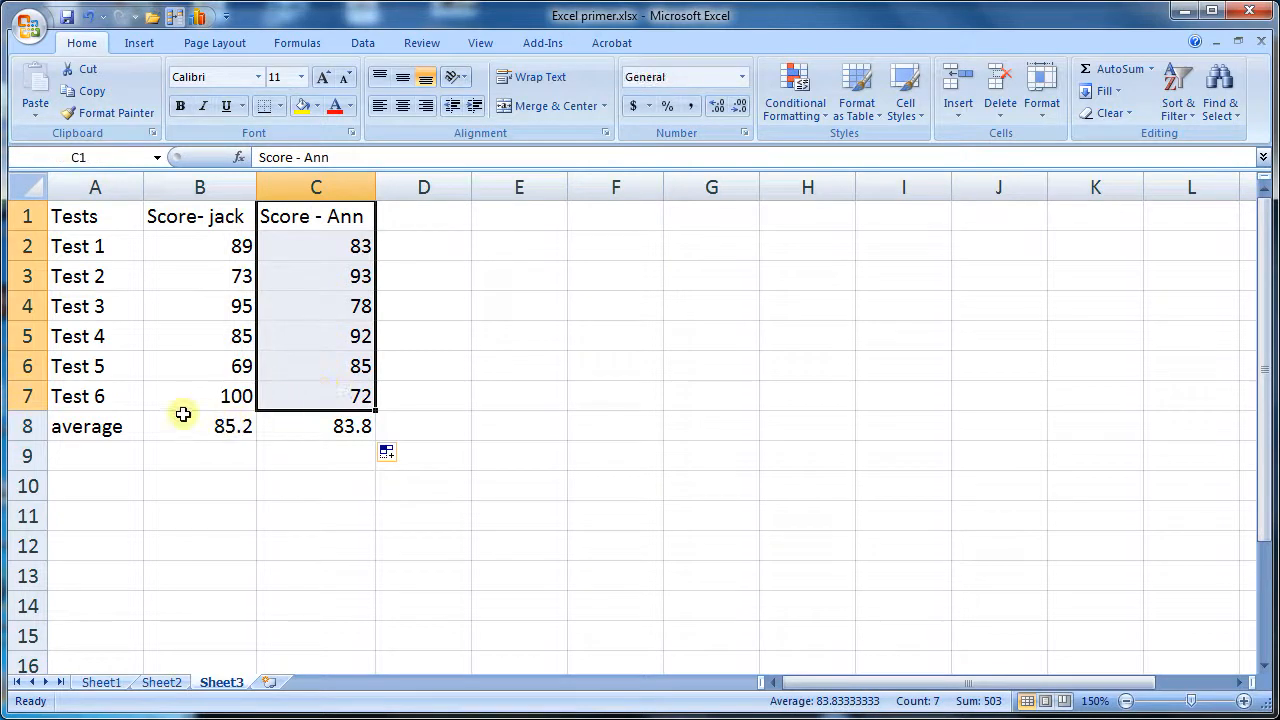
left_click(29, 397)
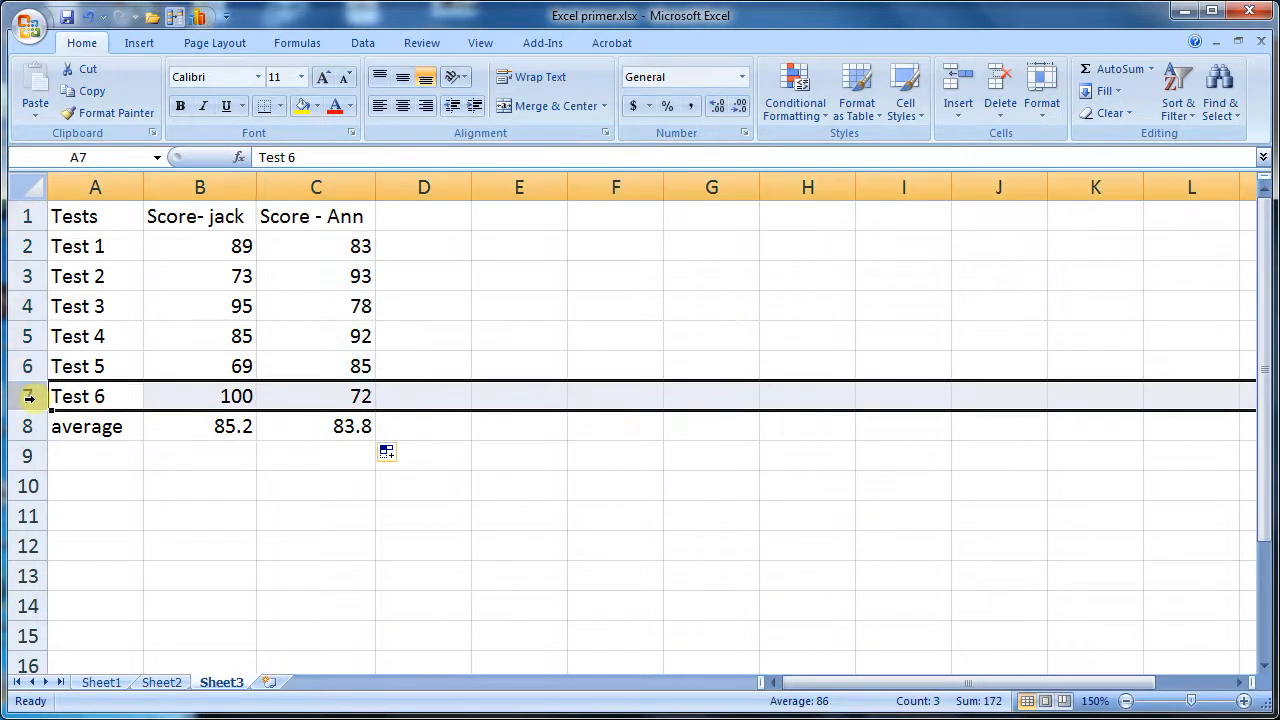
left_click(121, 397)
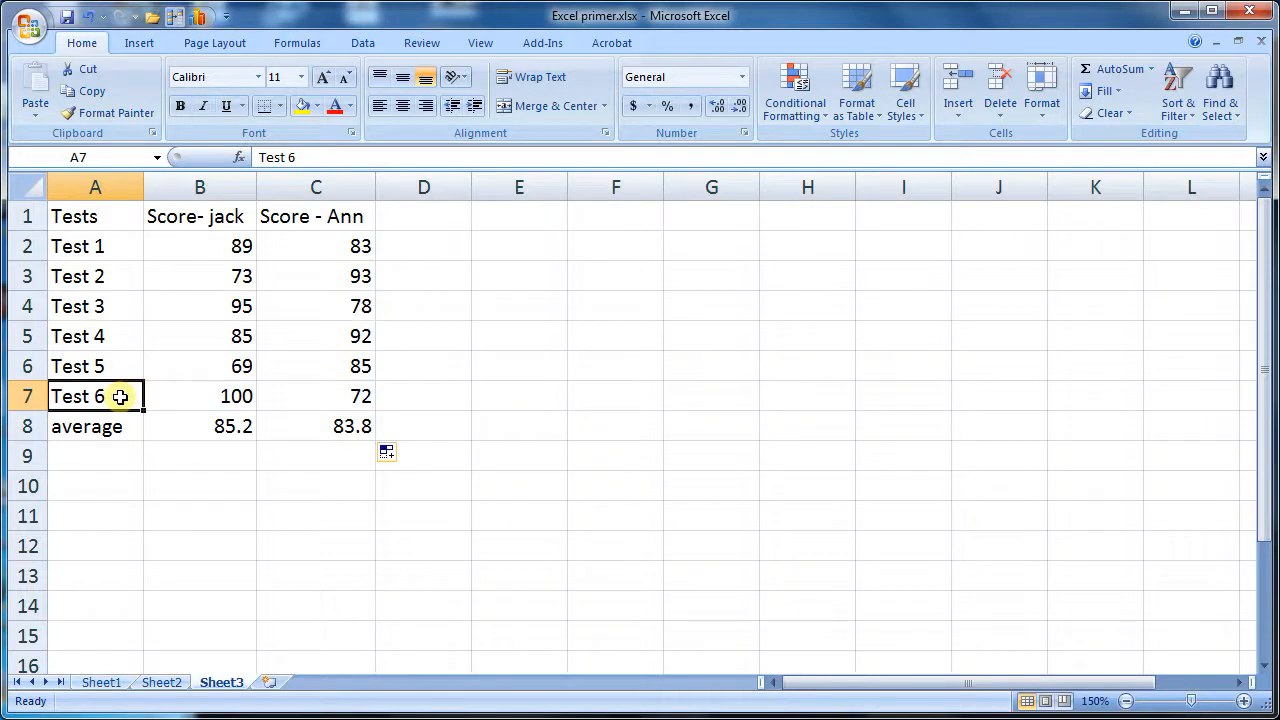
left_click_drag(120, 397, 306, 397)
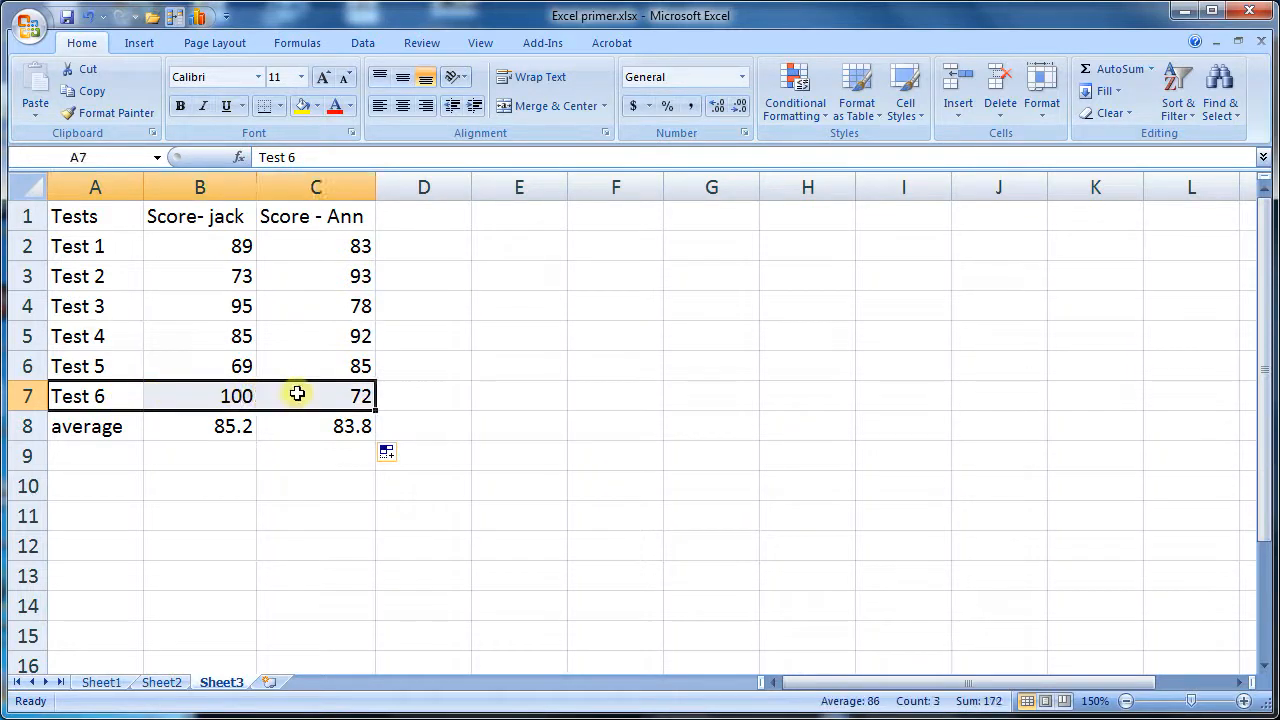
left_click_drag(100, 427, 357, 429)
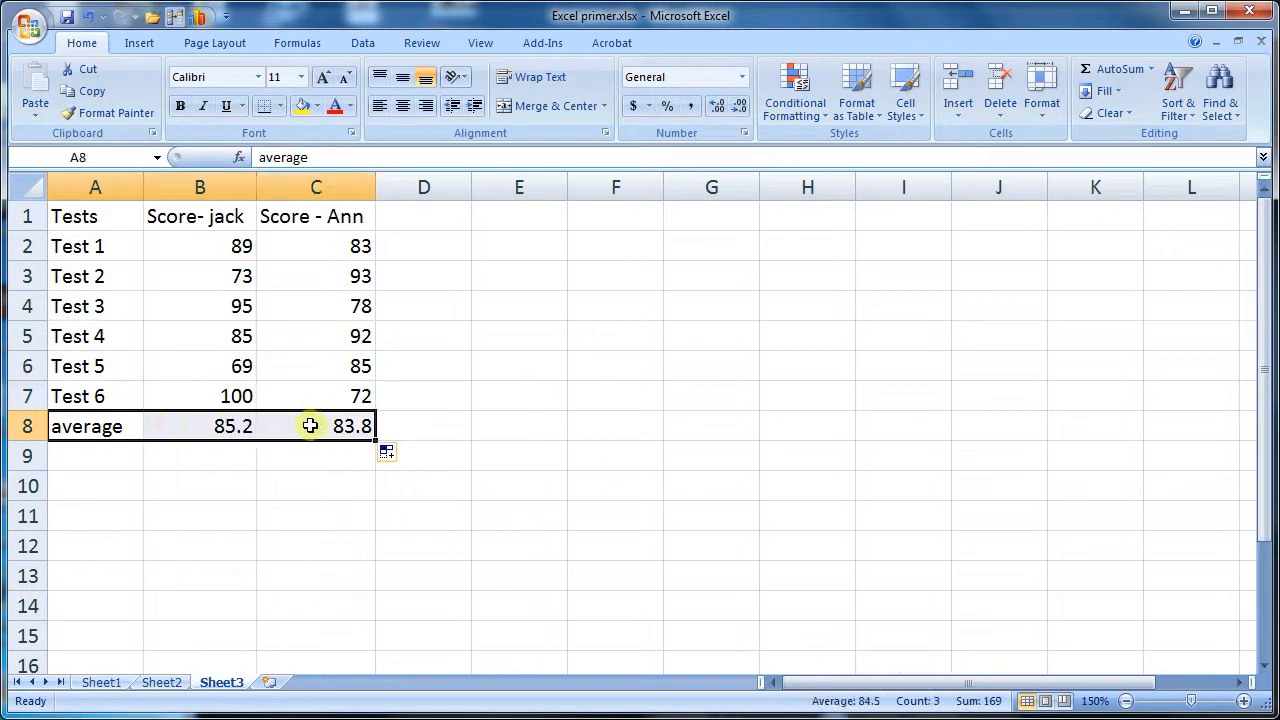
right_click(287, 437)
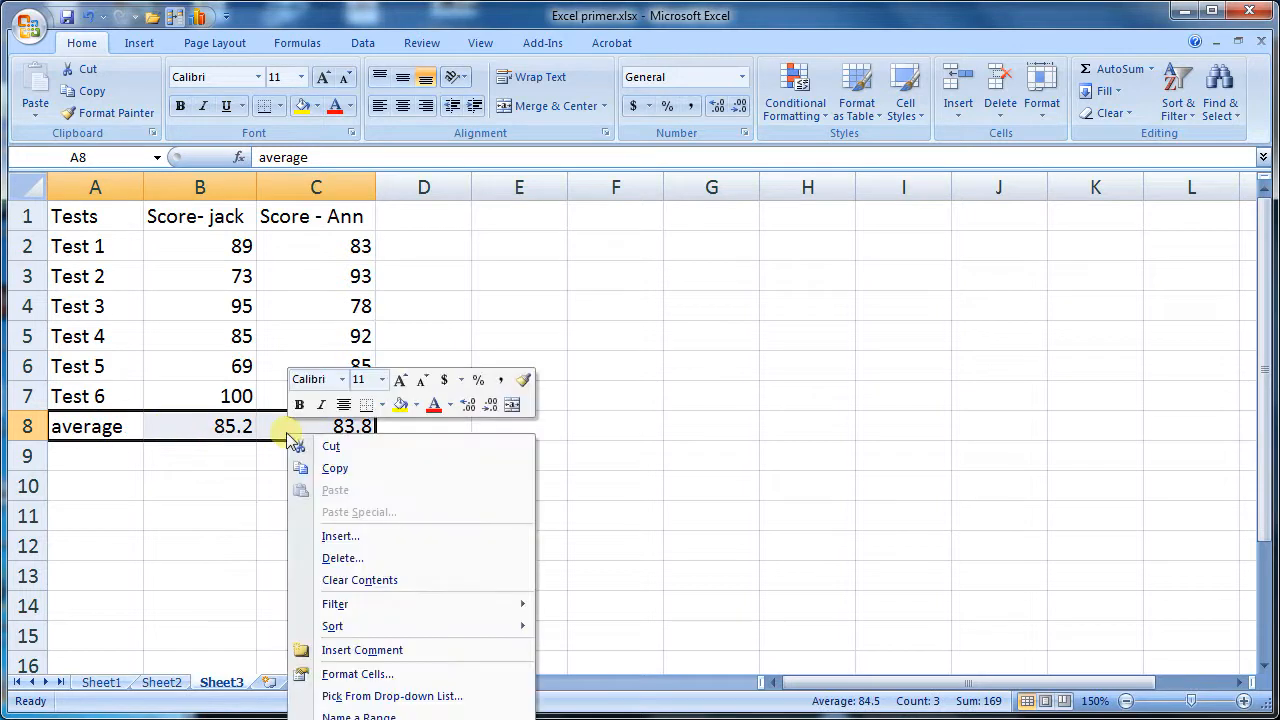
left_click(338, 536)
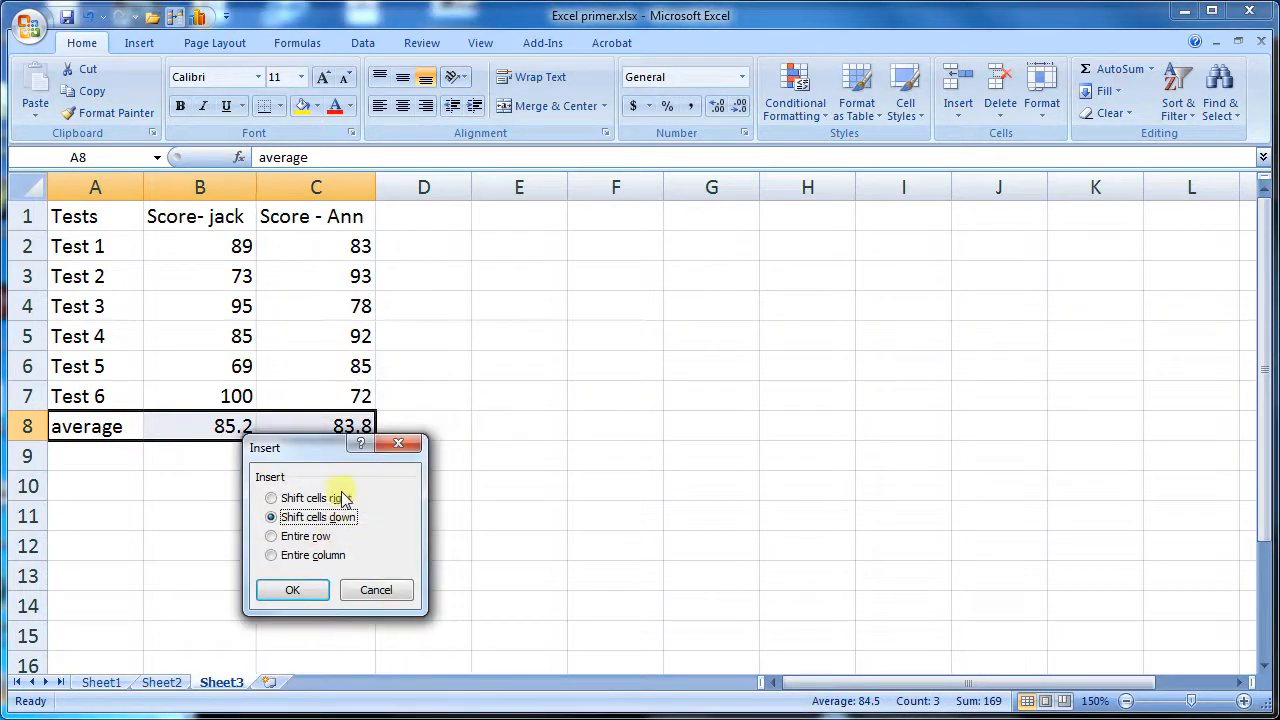
left_click(305, 590)
Add Test 7 in row 8 with a score of 89 for both students and review the average formula in B9
left_click(86, 424)
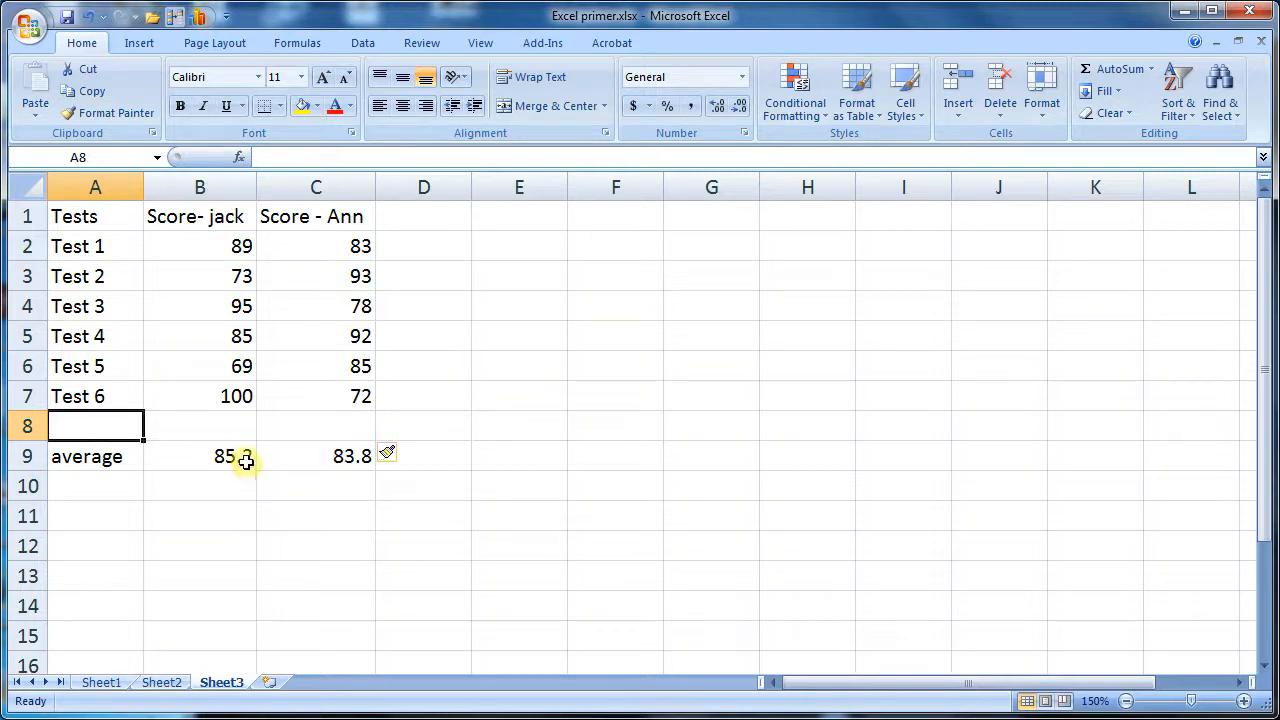
left_click(114, 420)
type("Tes")
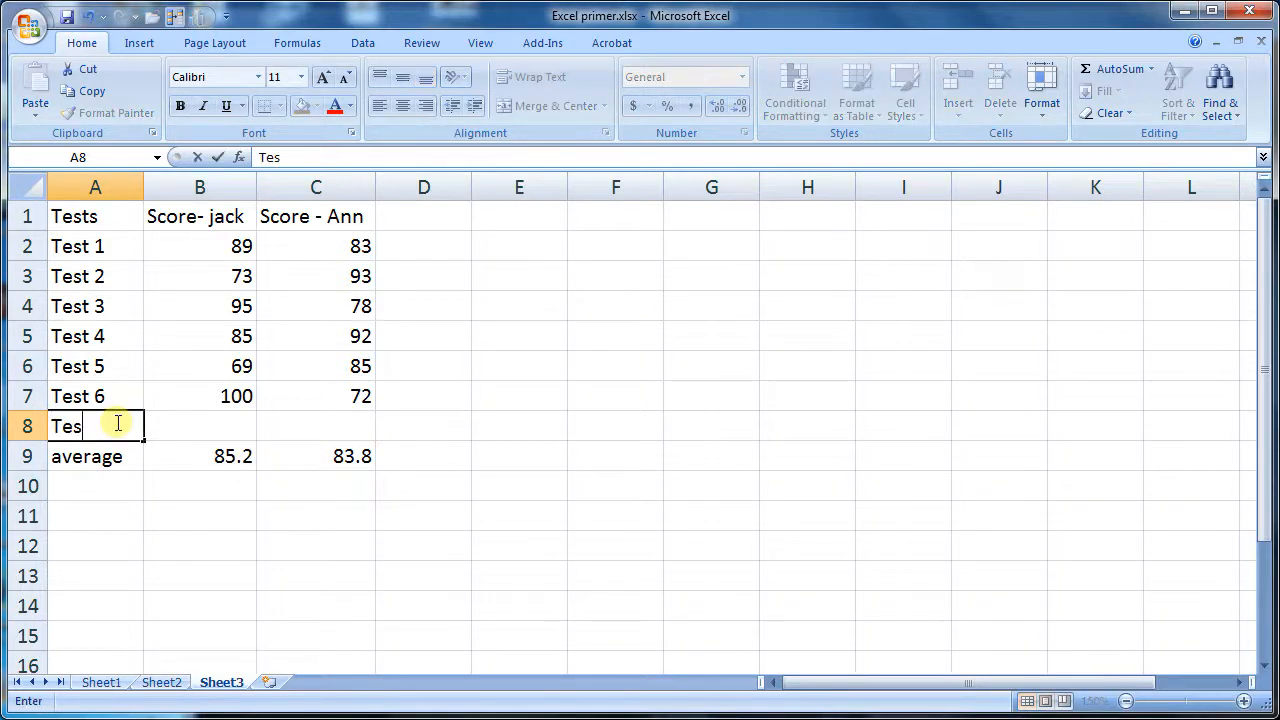
type("t 7")
key("Tab")
type("89")
key("Tab")
type("89")
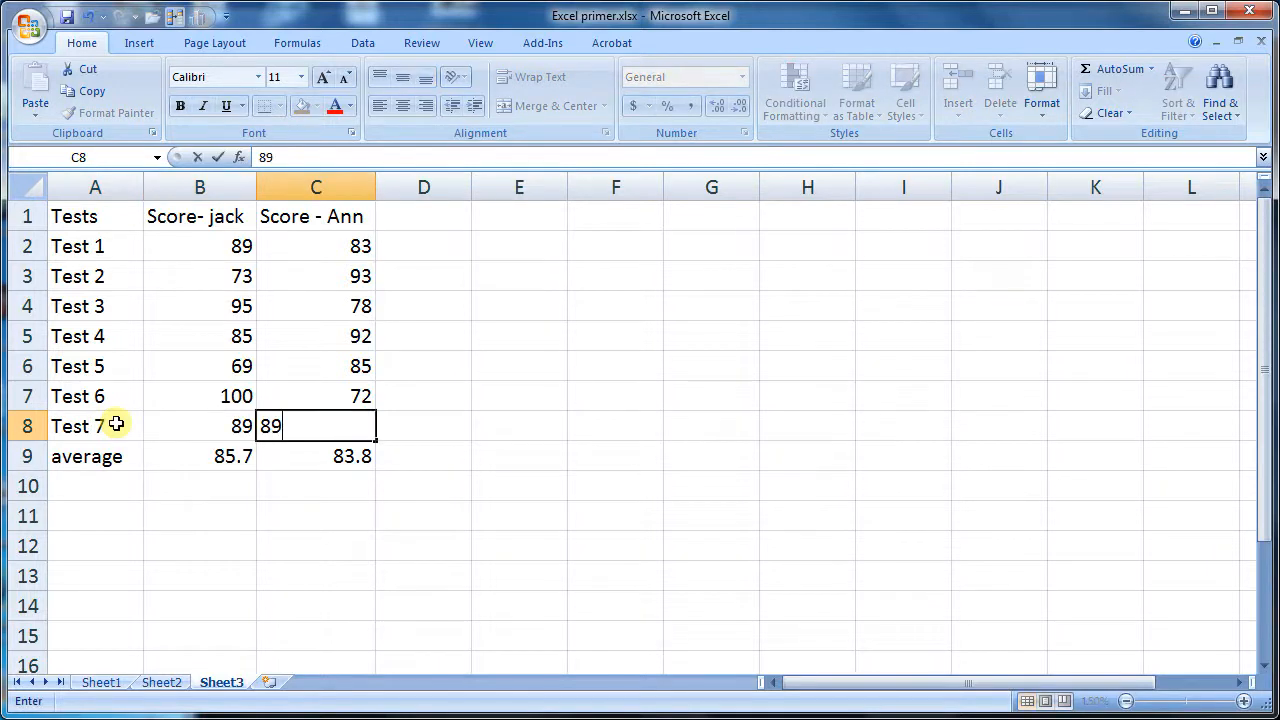
key("Return")
left_click(210, 458)
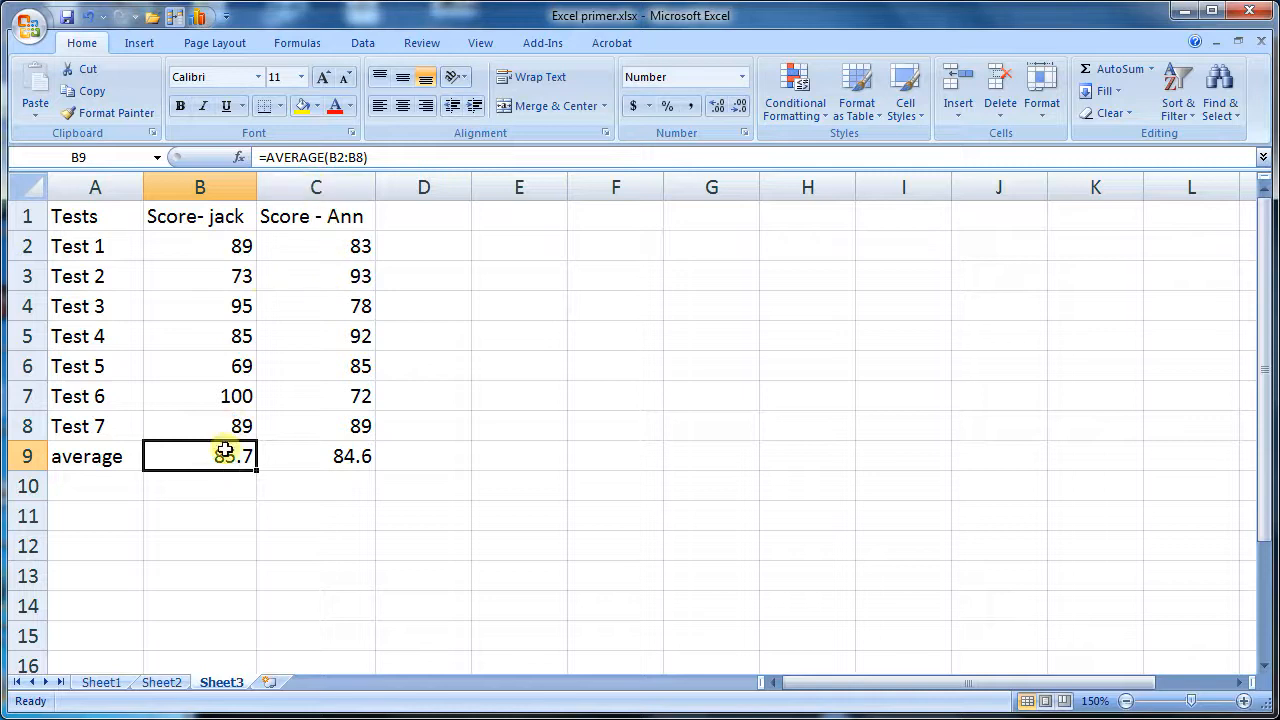
left_click_drag(322, 308, 408, 190)
left_click(195, 458)
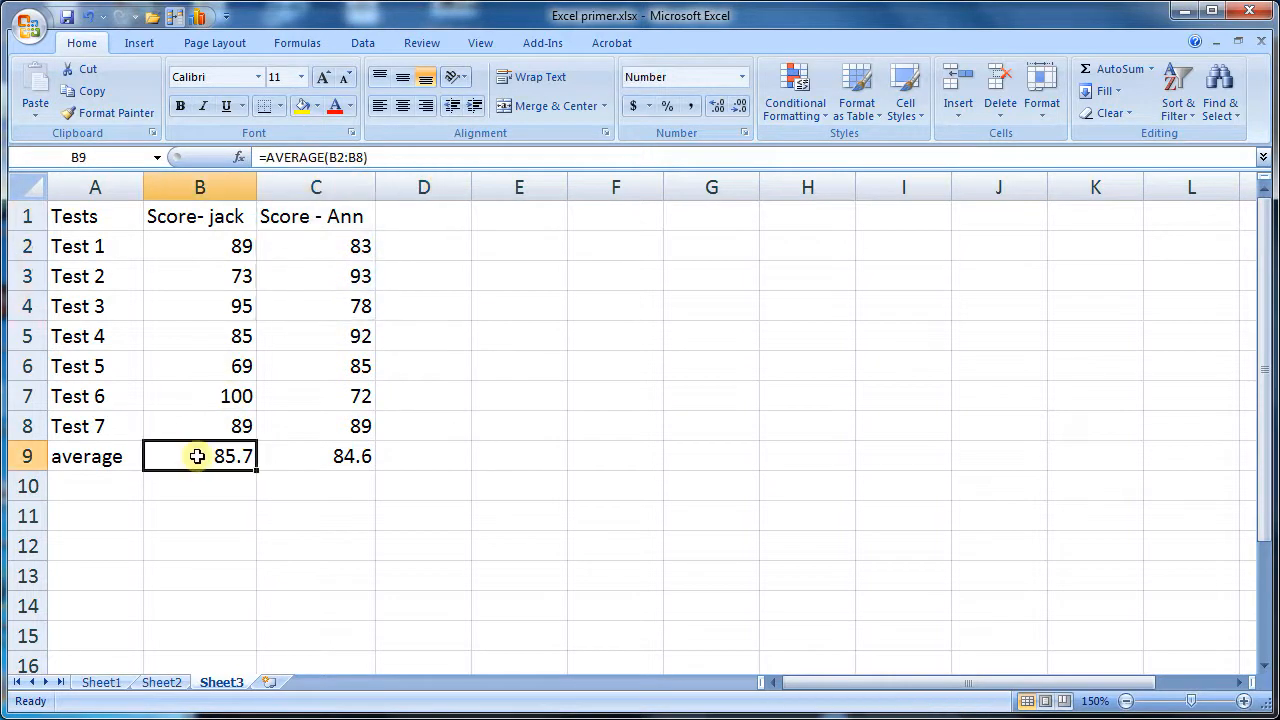
Insert blank cells at C1:C9 before the second student's scores, shifting the existing cells right
left_click_drag(273, 210, 306, 455)
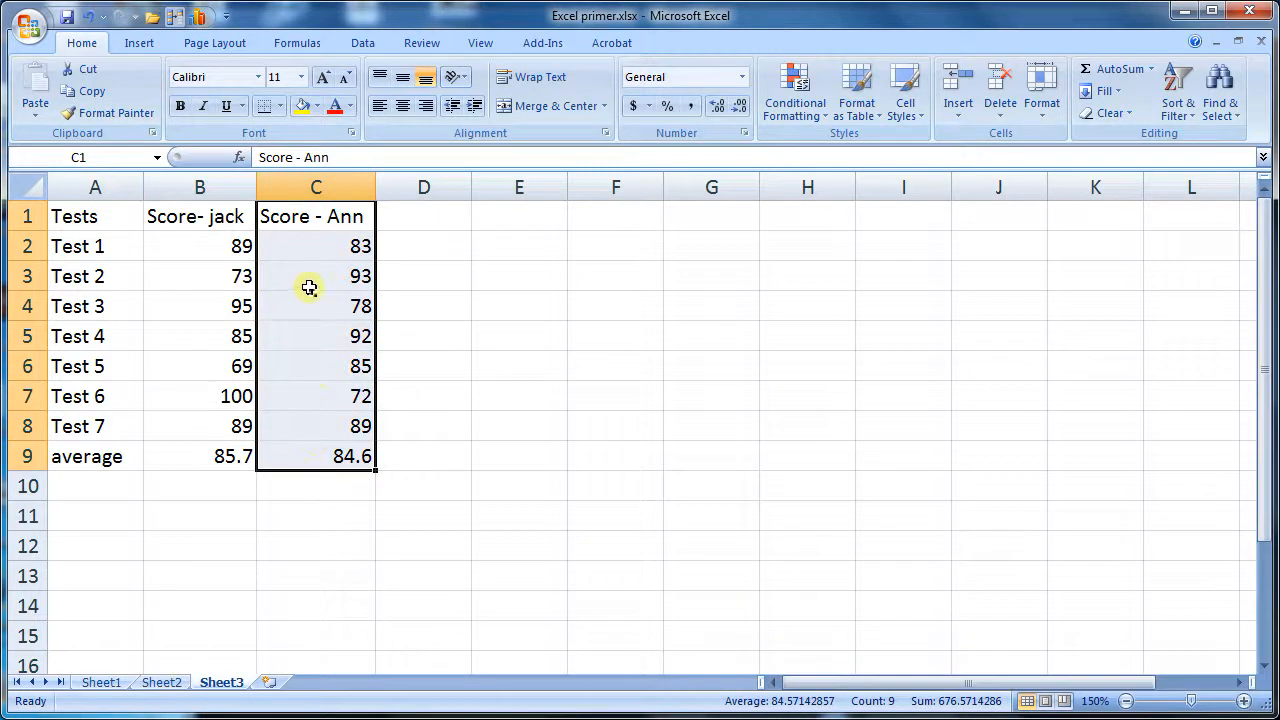
right_click(309, 288)
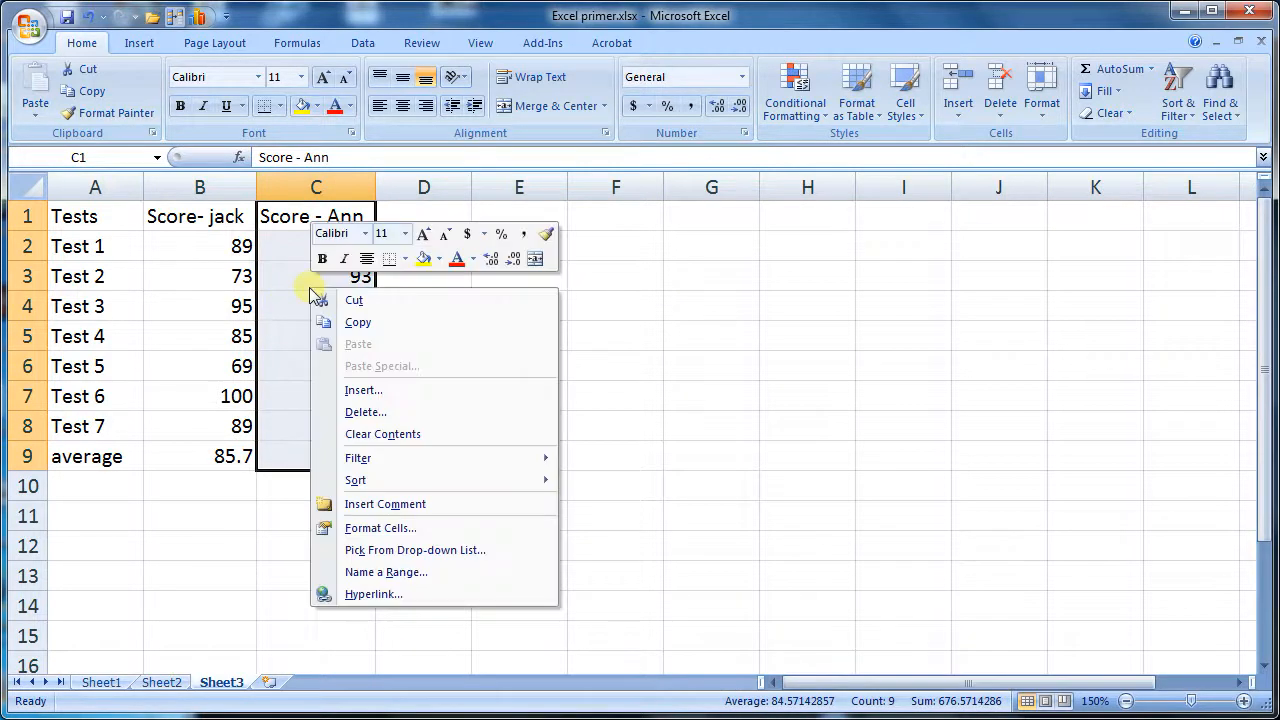
left_click(393, 399)
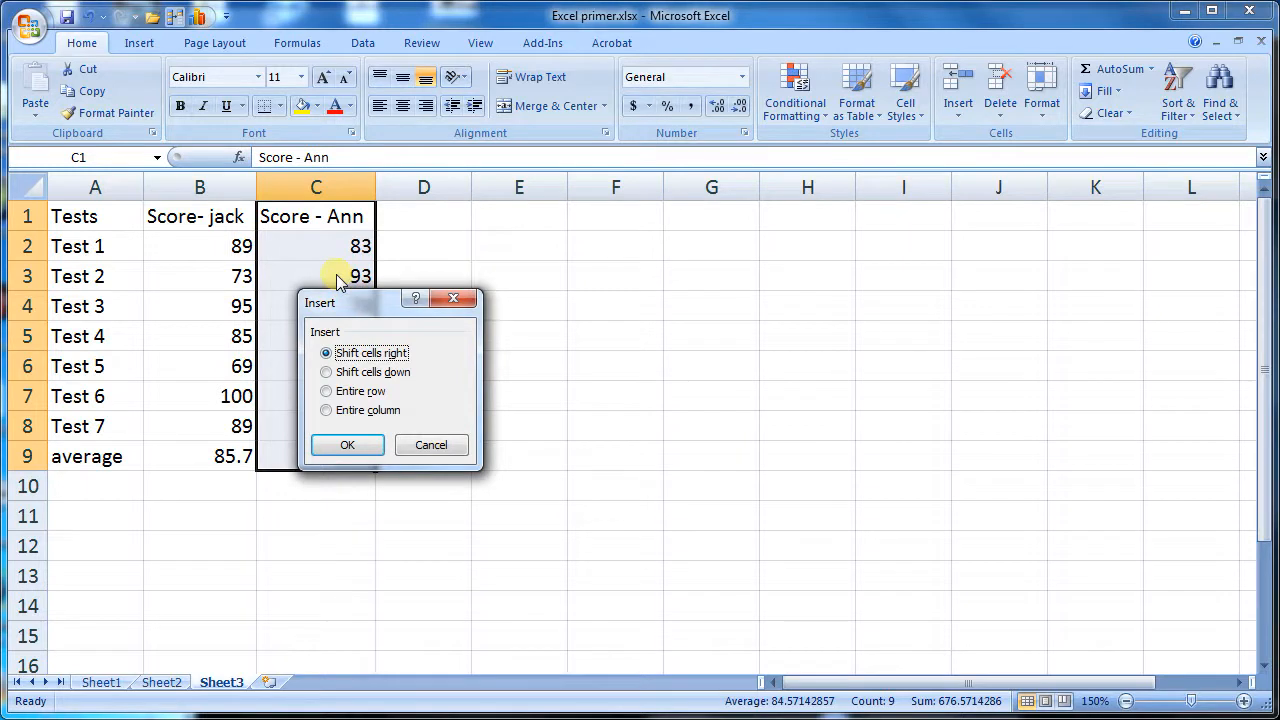
left_click(348, 444)
Head the new blank column in C1 with "Score-" followed by the third student's first name
left_click(320, 226)
double_click(312, 216)
type("Score- Rob")
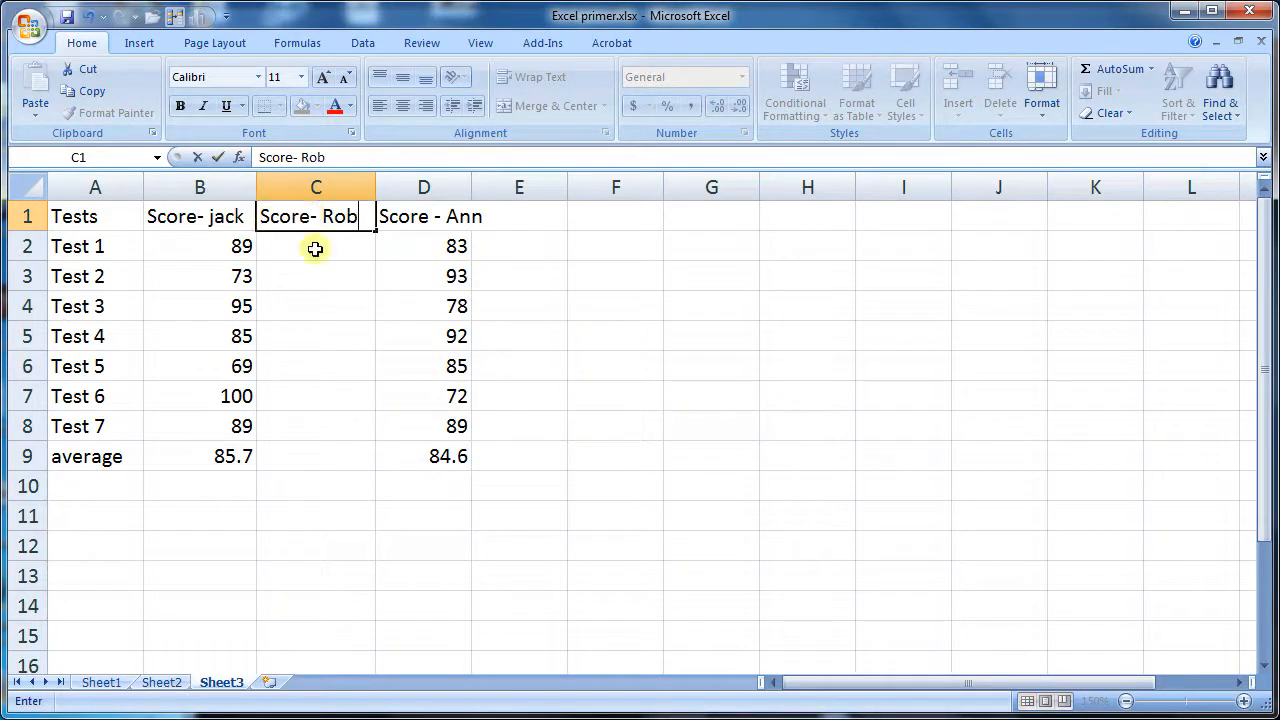
left_click(320, 249)
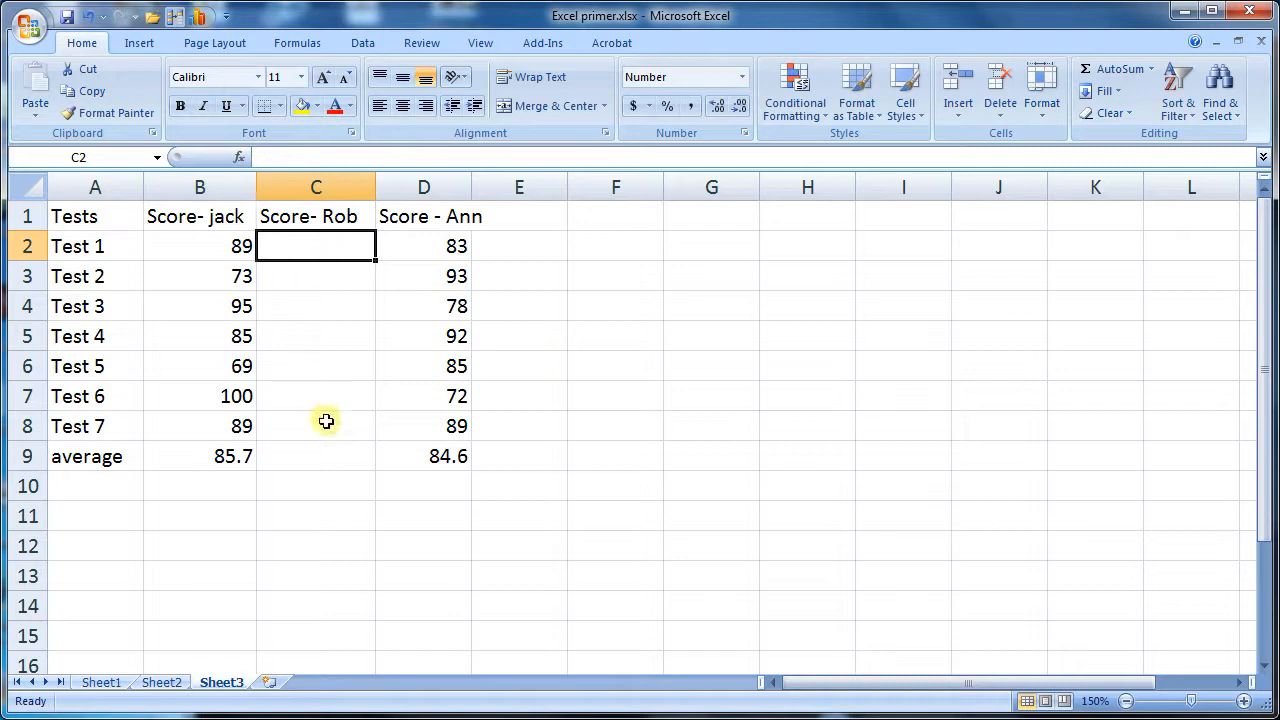
left_click(226, 456)
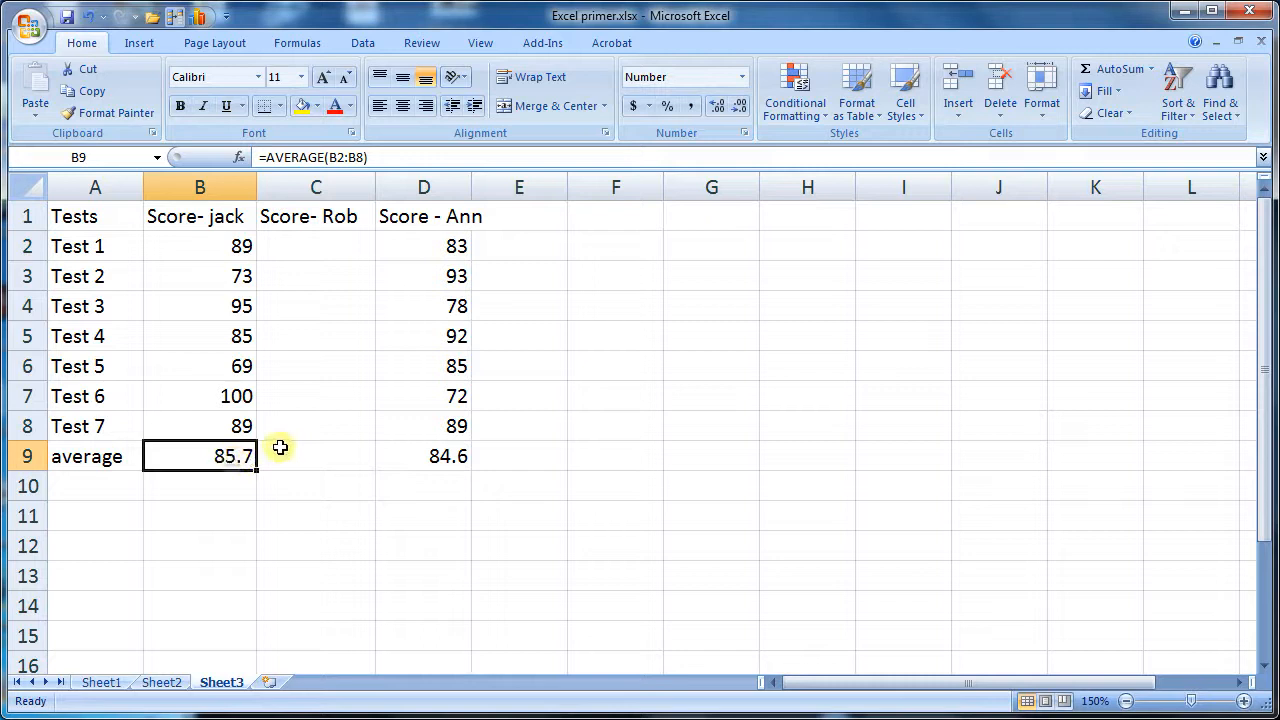
left_click(313, 455)
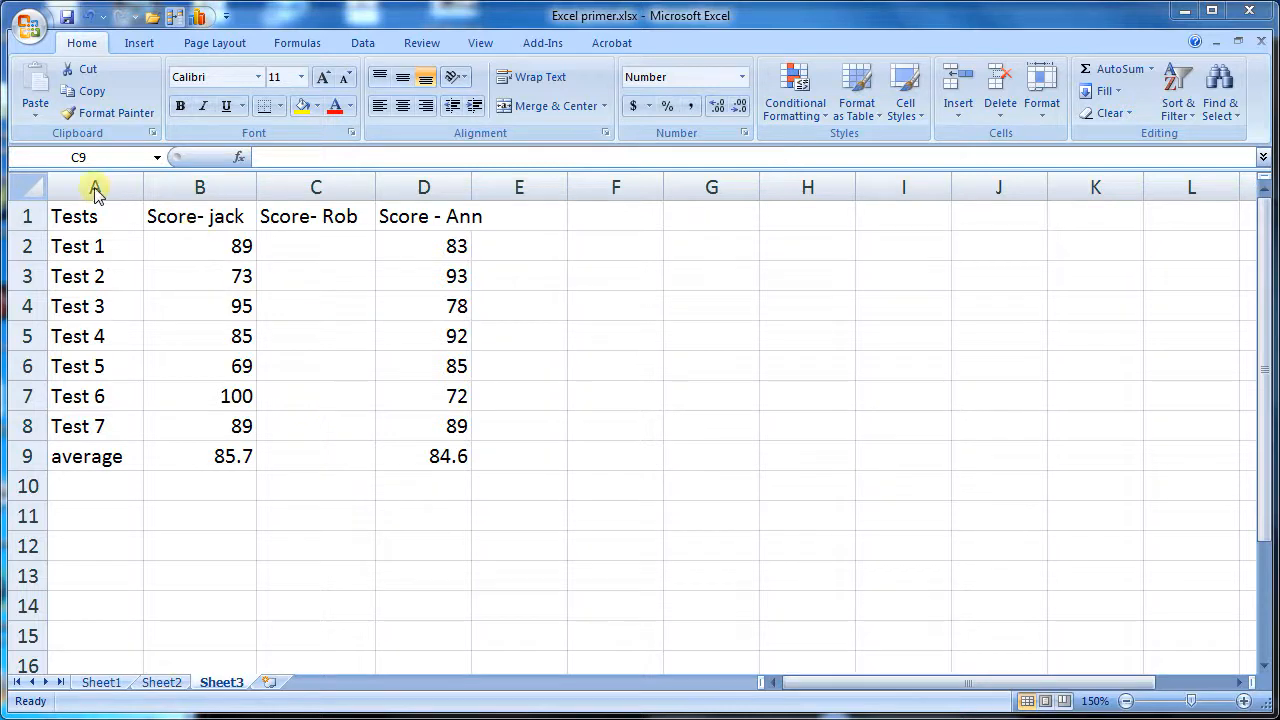
Copy the test names and the first student's scores in A1:B8, leaving out the average row
left_click(118, 218)
left_click_drag(118, 222, 210, 430)
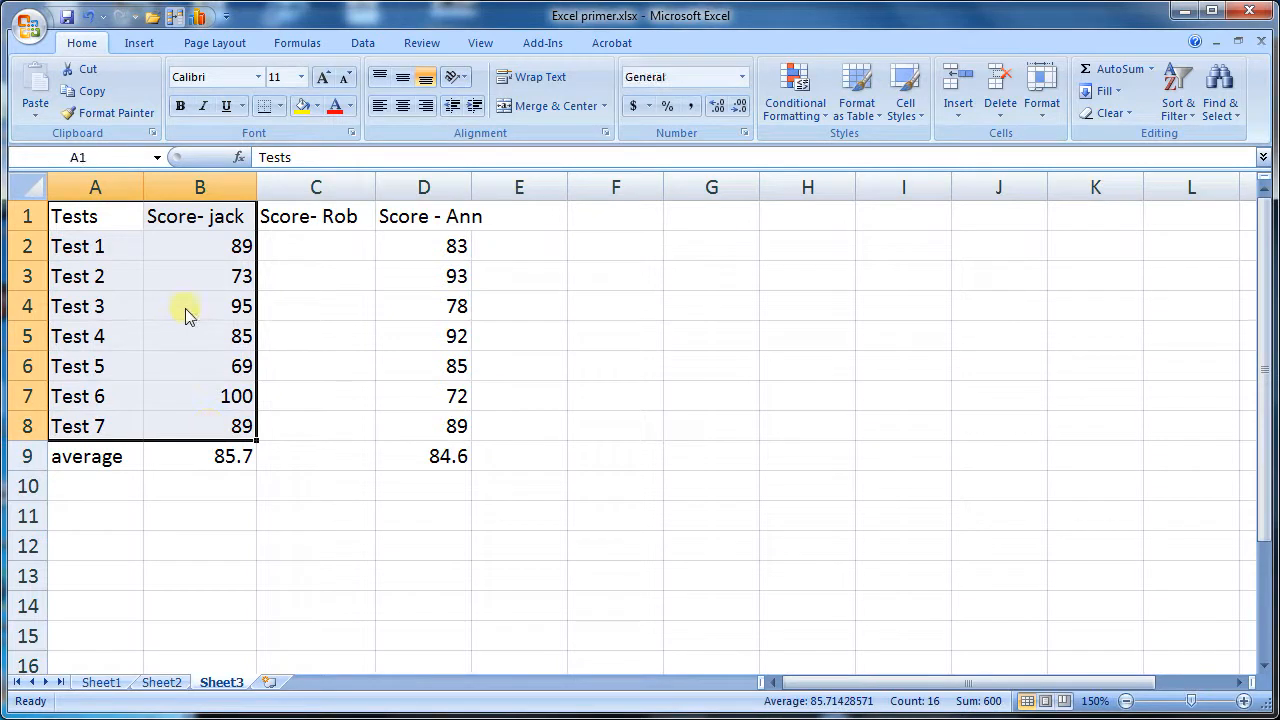
right_click(186, 312)
left_click(266, 342)
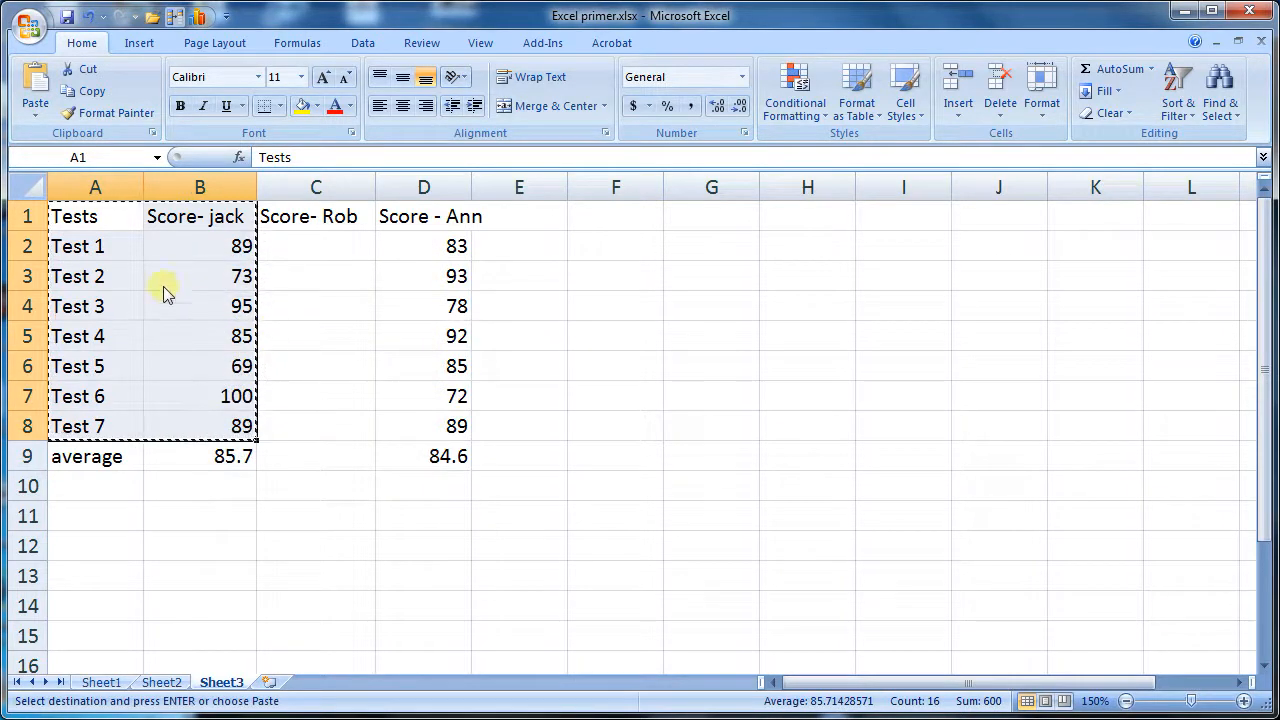
Add a new worksheet after Sheet3 and paste the copied test and score data at A1
left_click(270, 683)
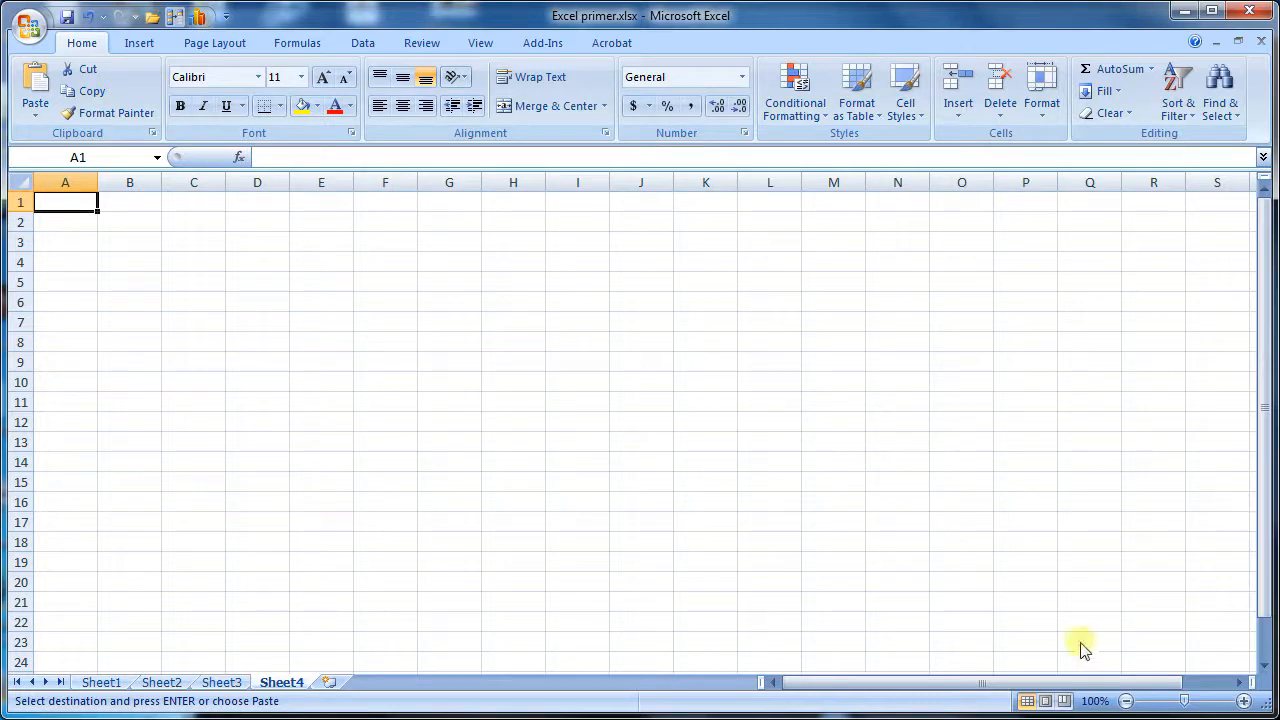
left_click(1243, 701)
left_click(1243, 701)
left_click(1243, 701)
left_click(1243, 701)
left_click(1243, 701)
right_click(131, 223)
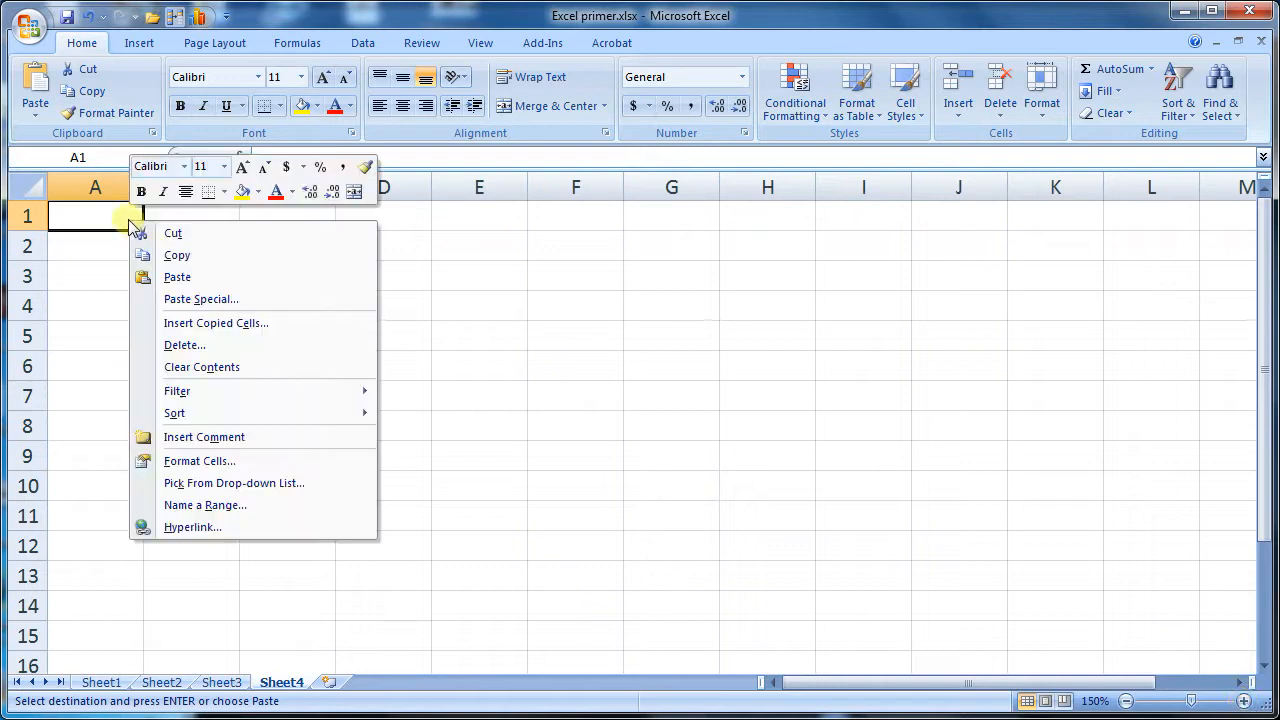
left_click(180, 279)
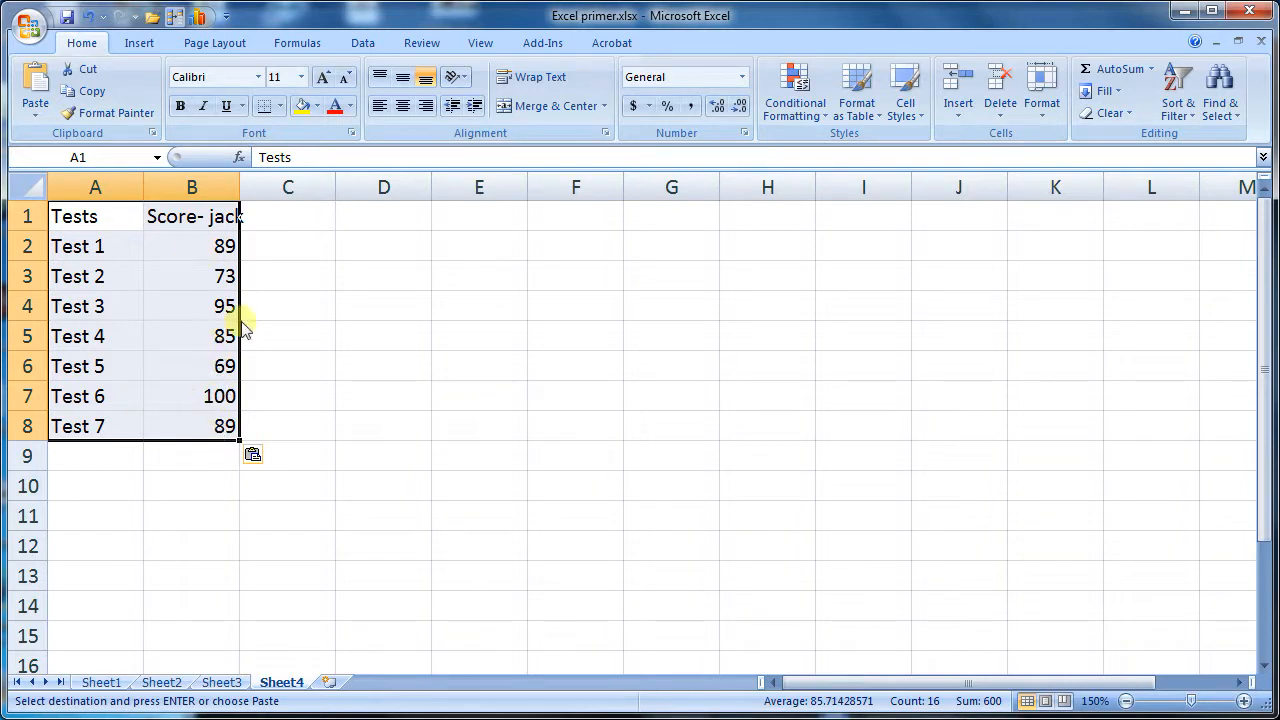
Custom sort the pasted table by the score column's values, ordered Largest to Smallest, with the header row excluded
right_click(195, 334)
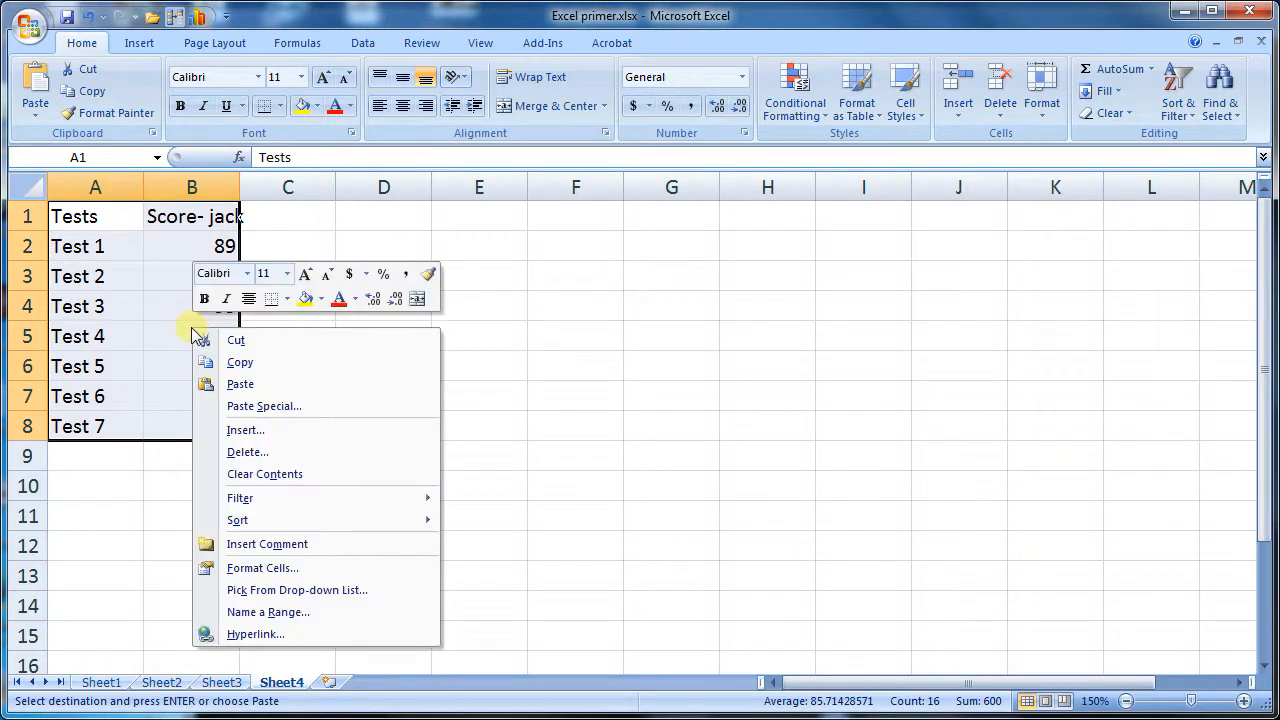
mouse_move(257, 529)
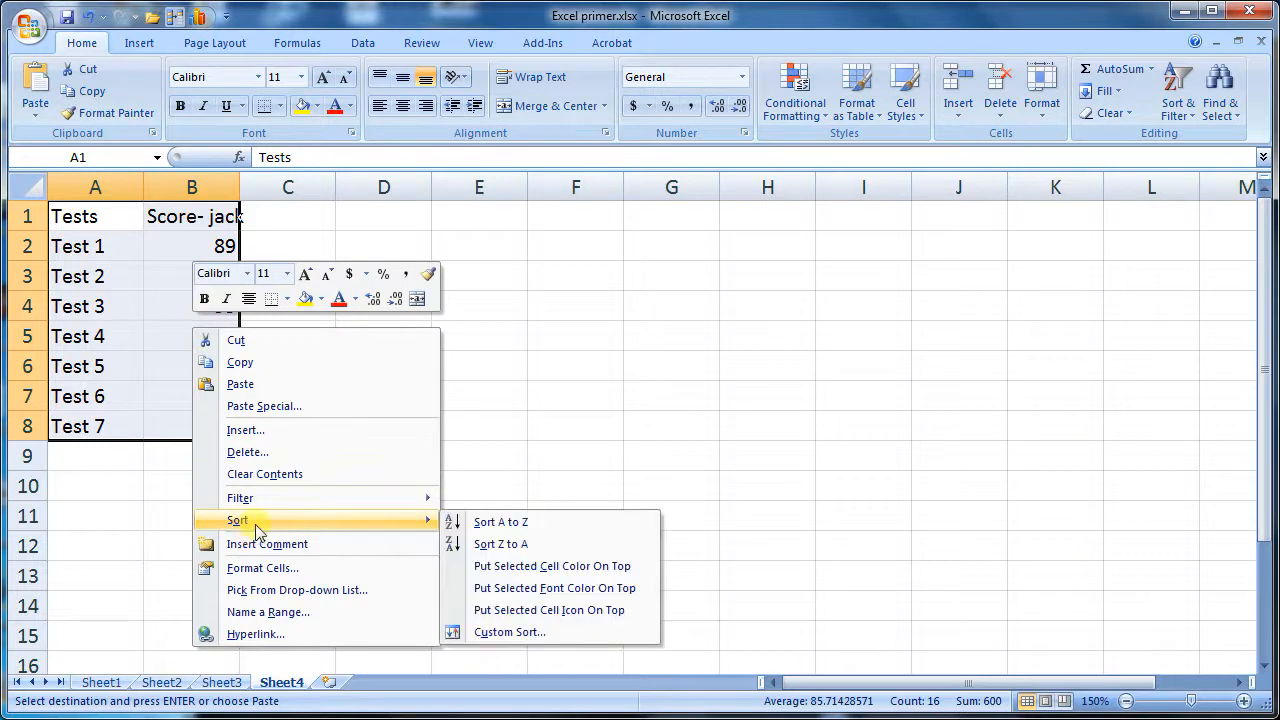
left_click(481, 632)
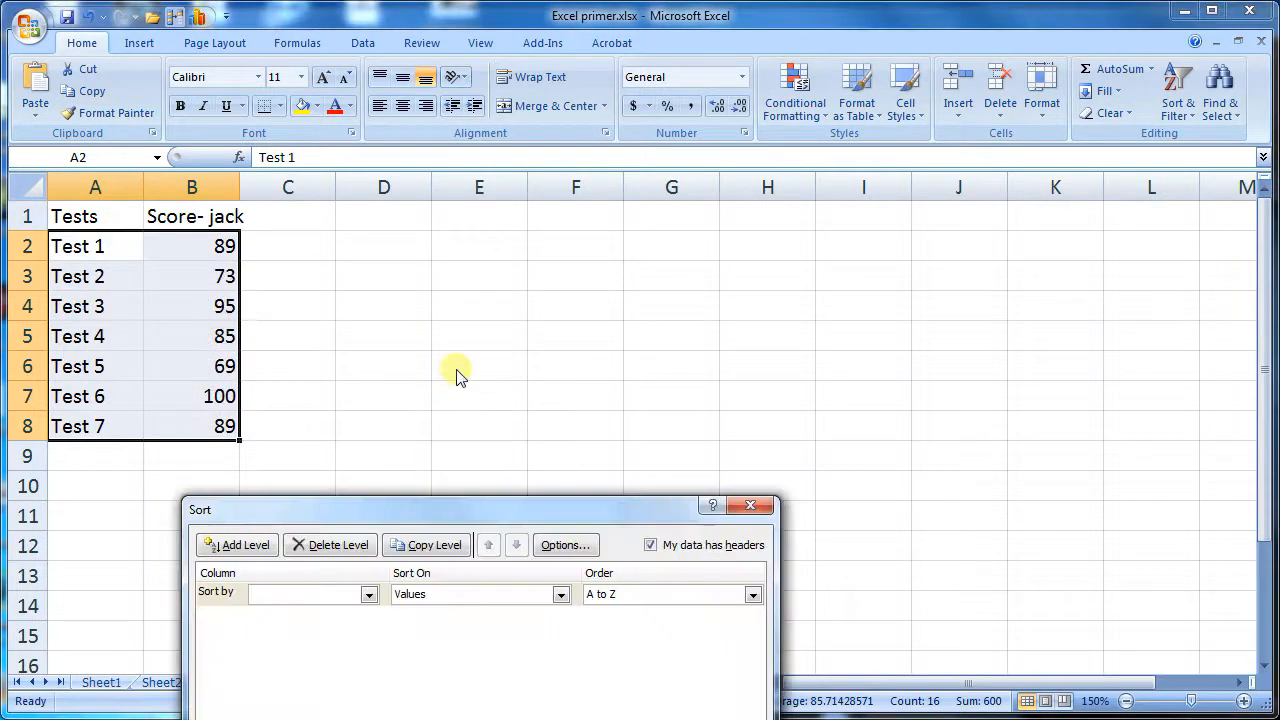
left_click(370, 596)
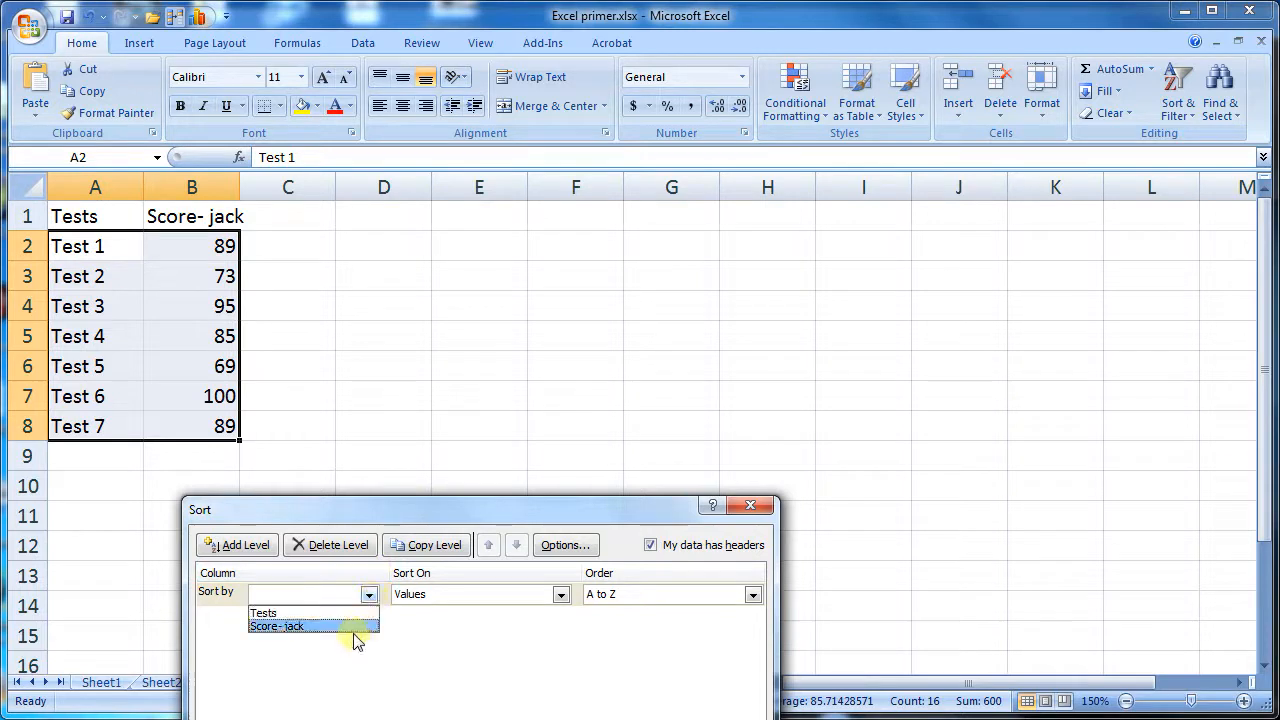
left_click(358, 628)
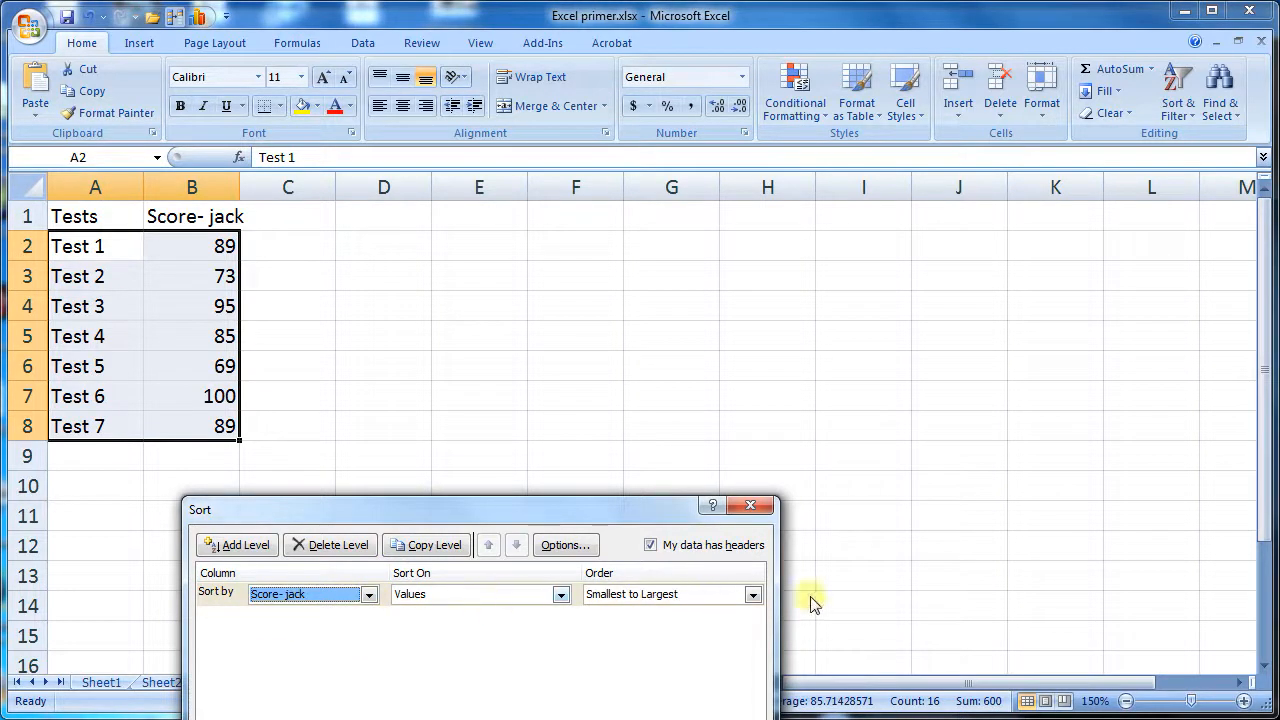
left_click(754, 598)
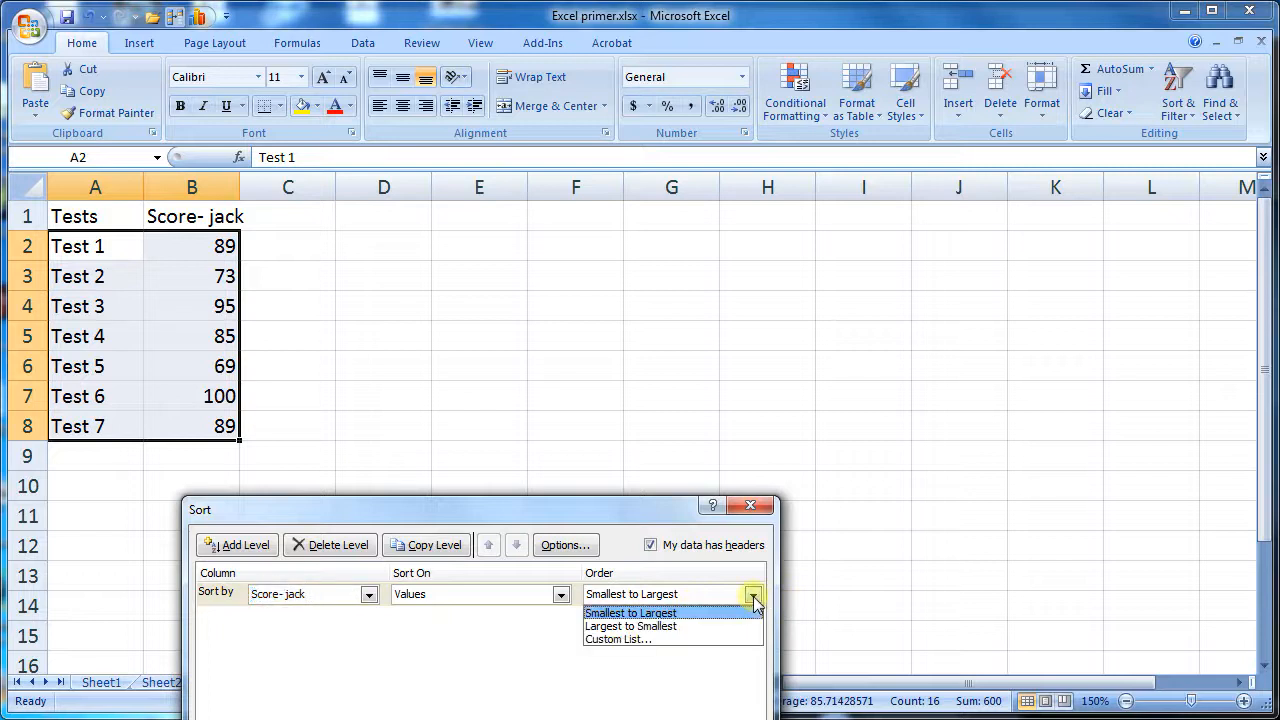
left_click(729, 626)
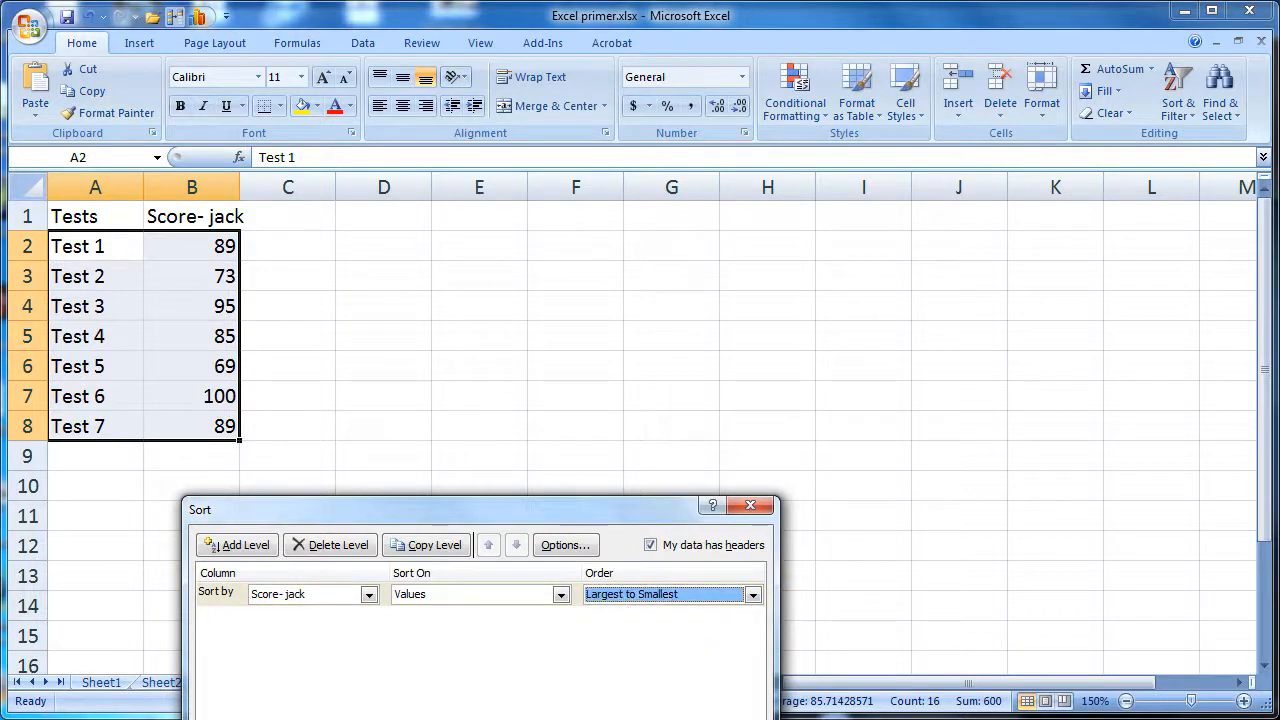
key("Return")
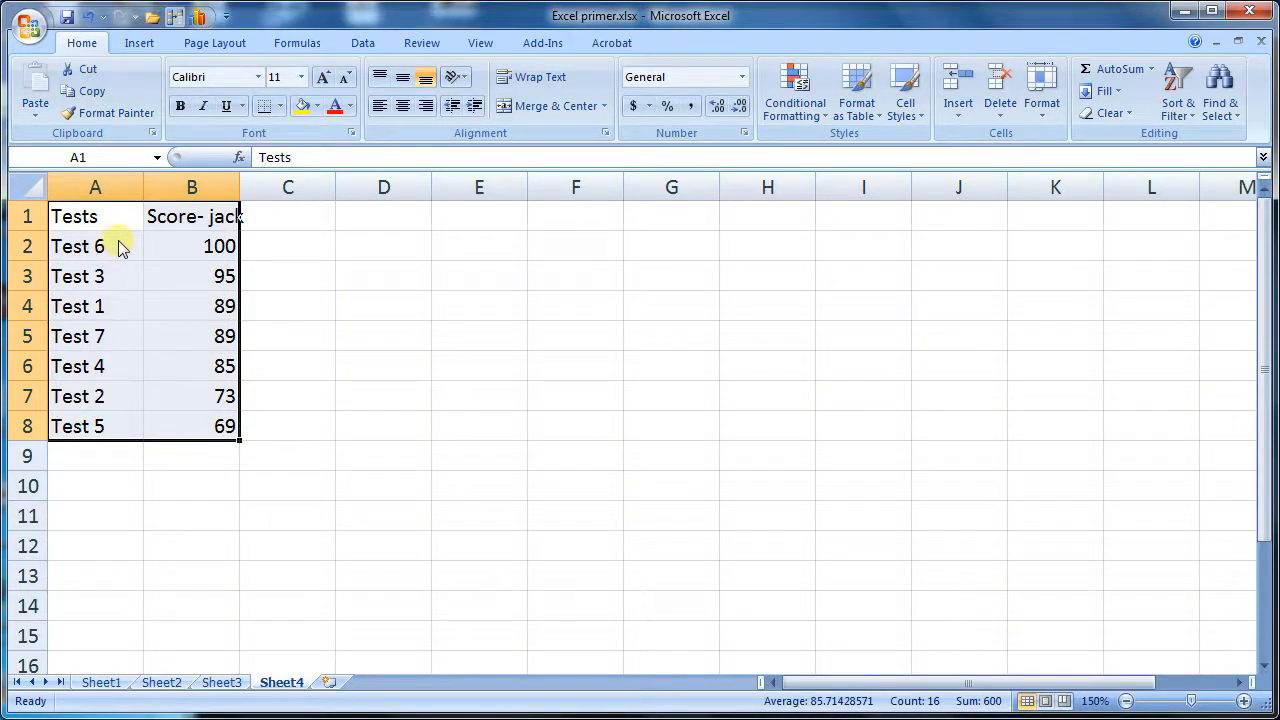
left_click(294, 355)
left_click(207, 218)
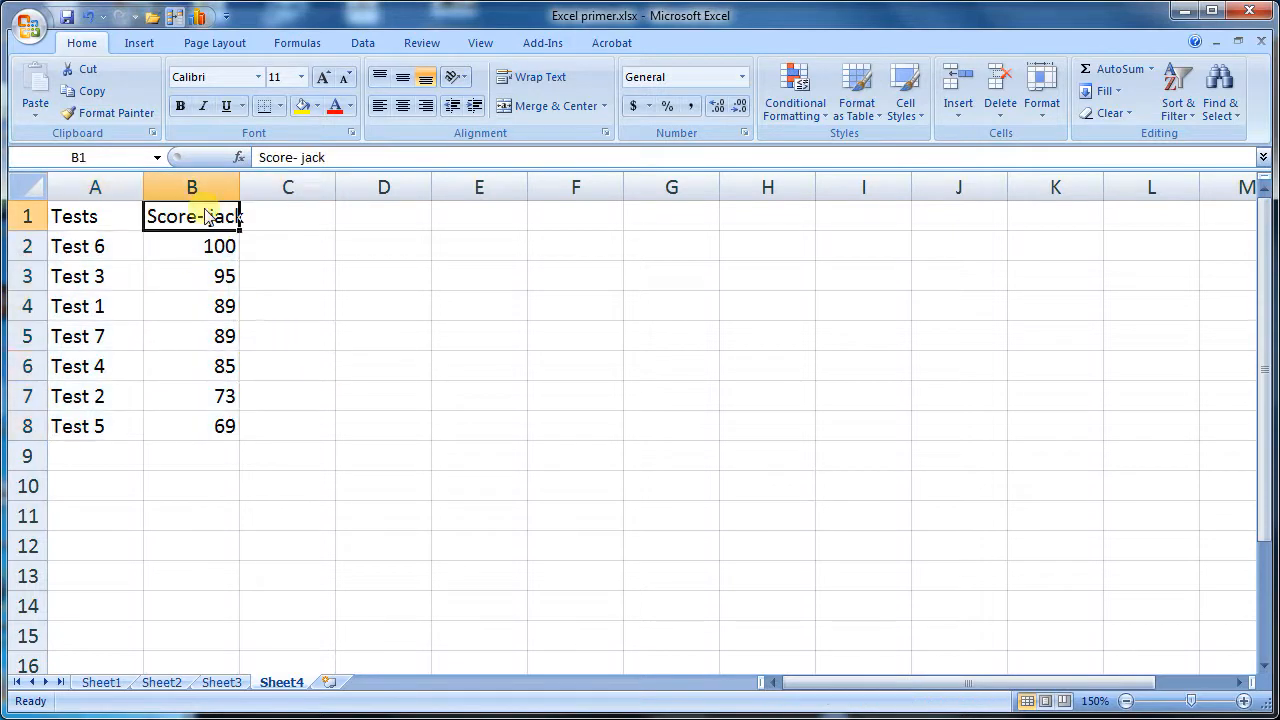
left_click_drag(197, 214, 237, 428)
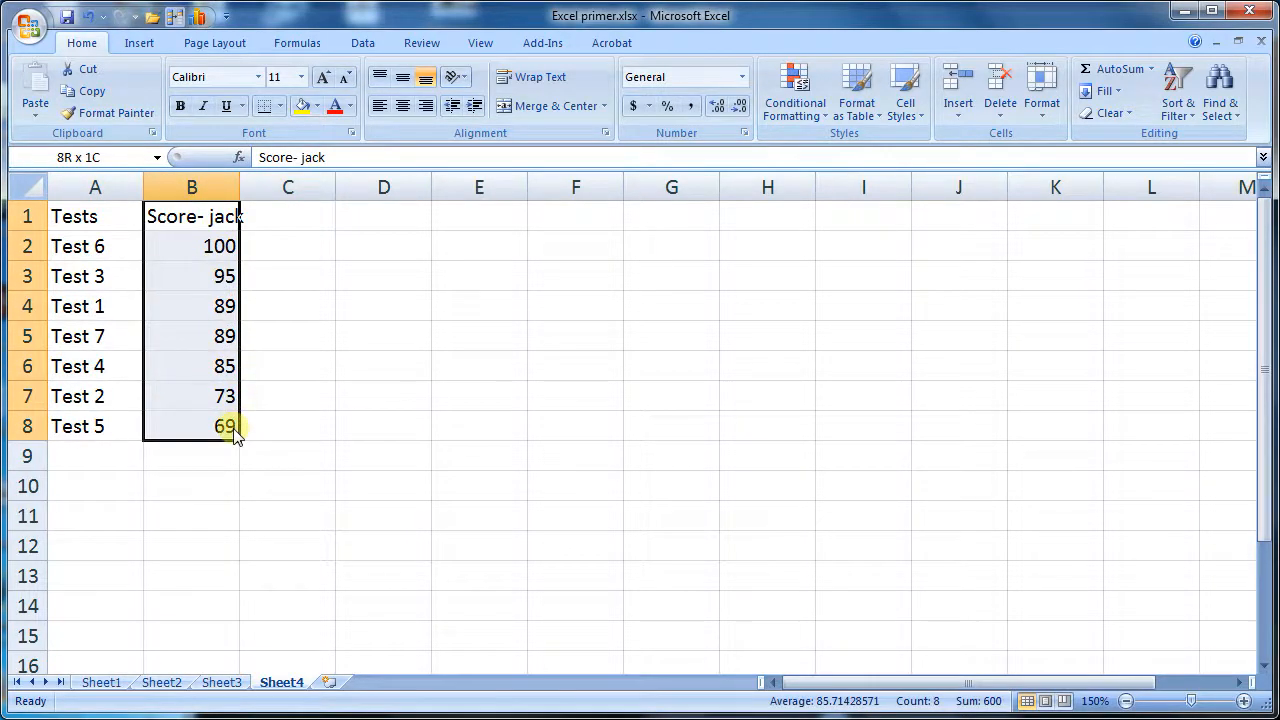
left_click(300, 246)
Insert a 2-D clustered column chart of the sorted tests and scores in A1:B8
left_click(131, 222)
left_click_drag(131, 222, 209, 417)
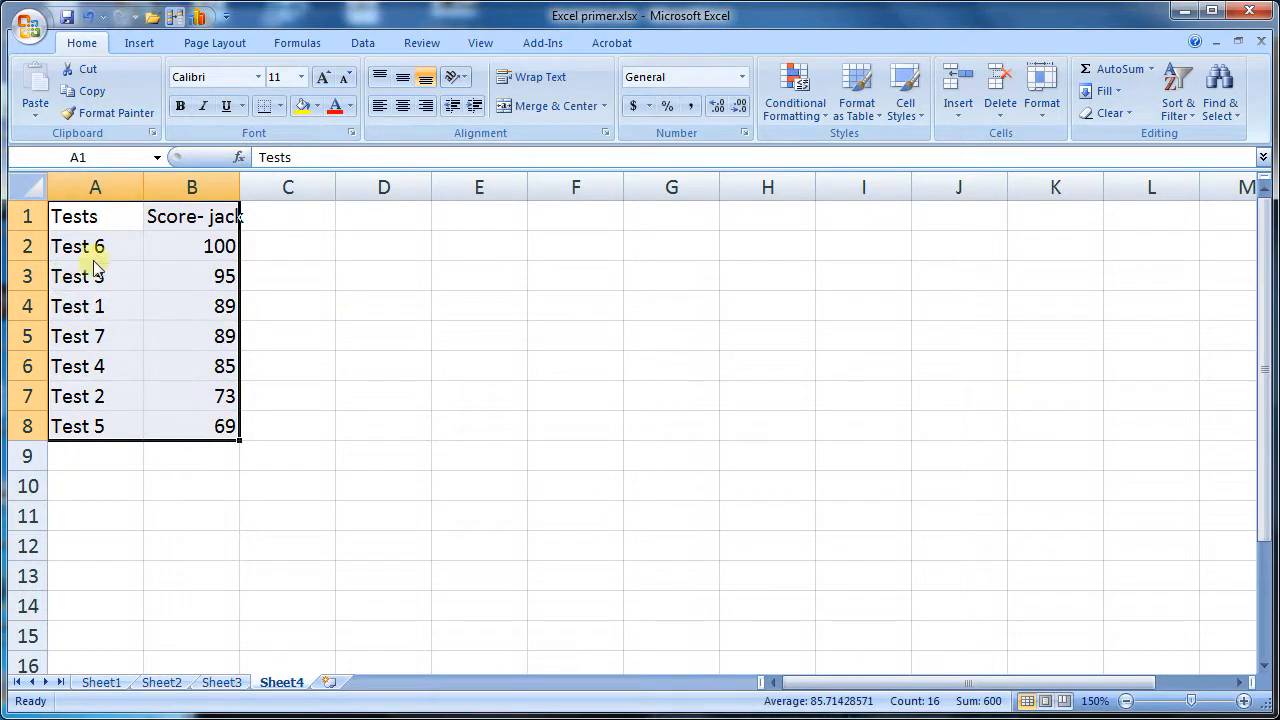
left_click(140, 44)
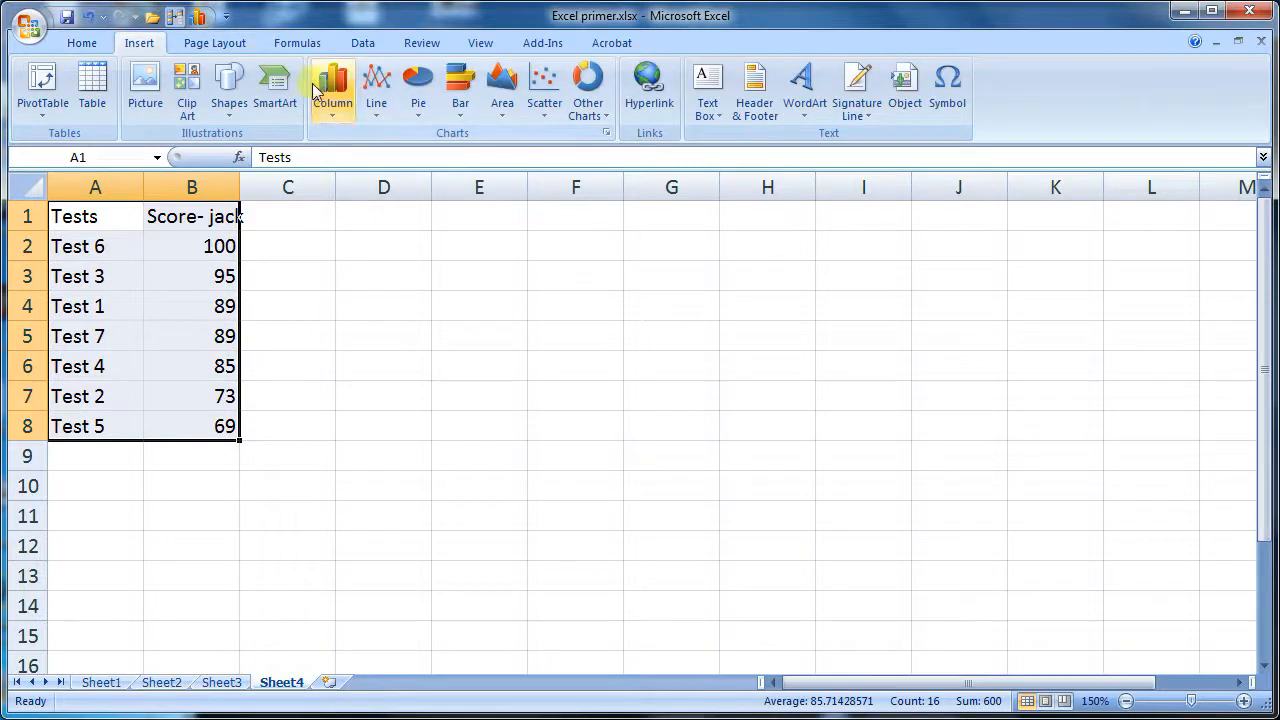
left_click(341, 108)
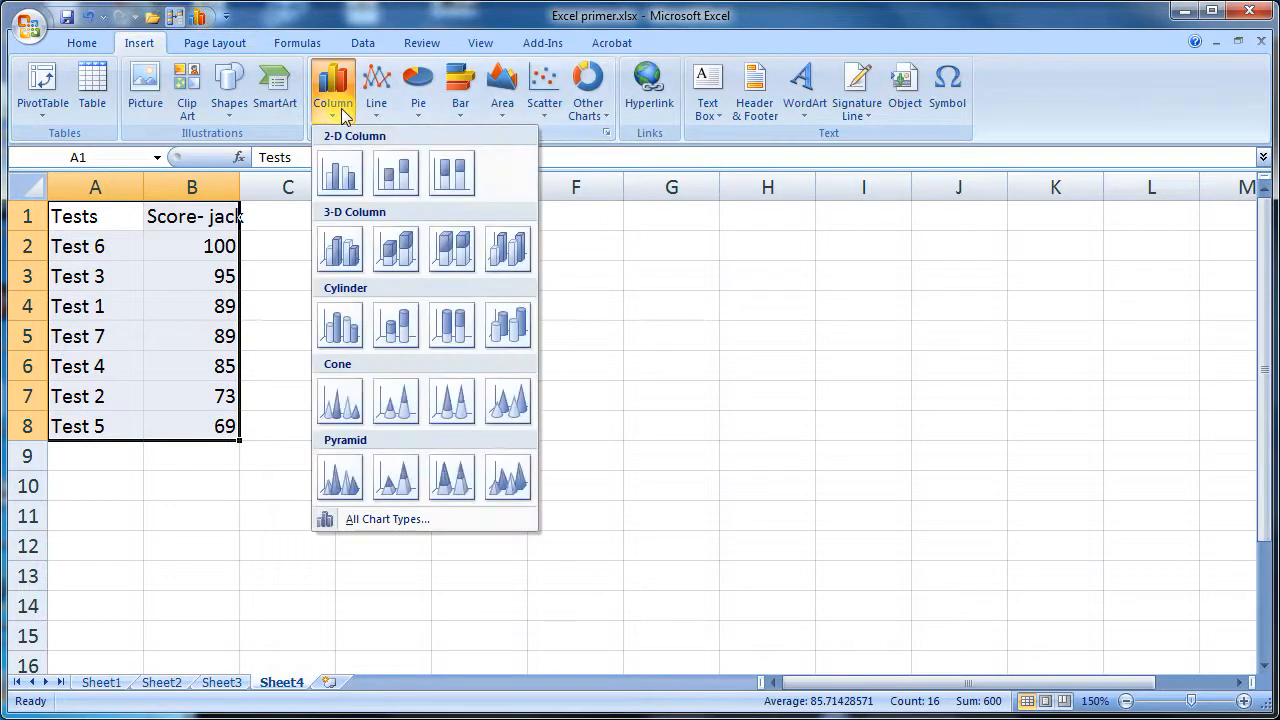
left_click(341, 178)
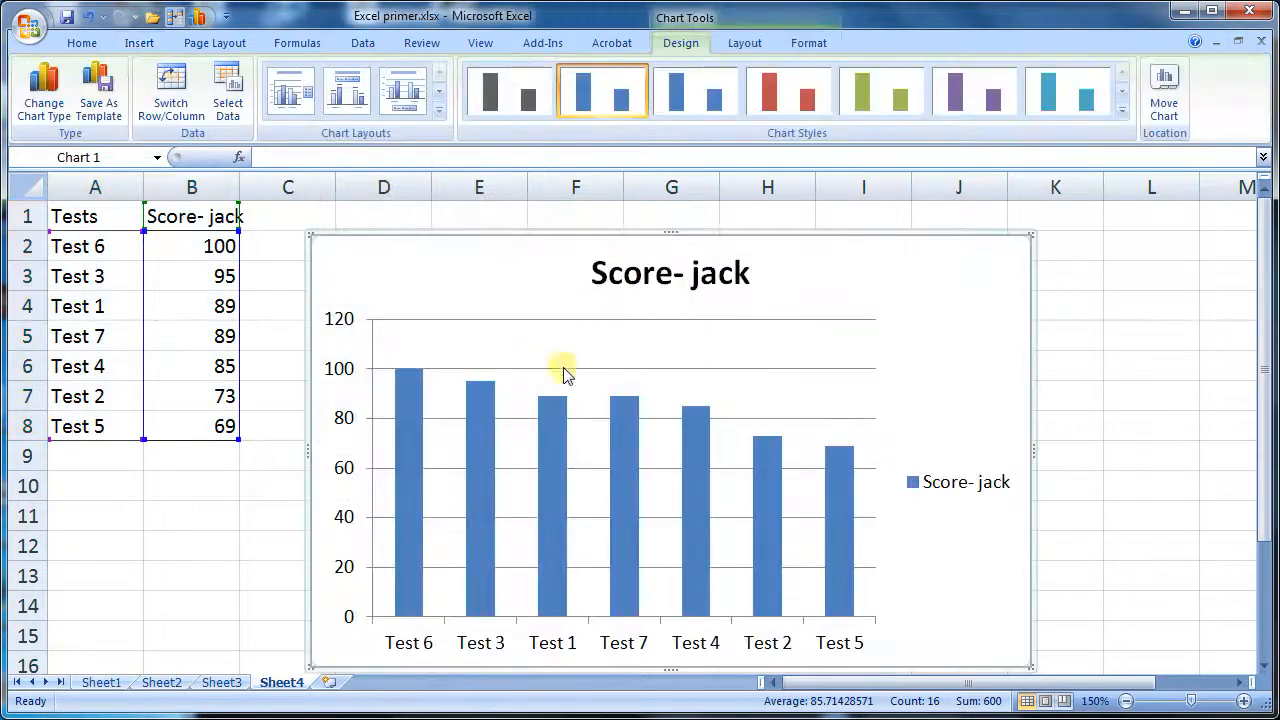